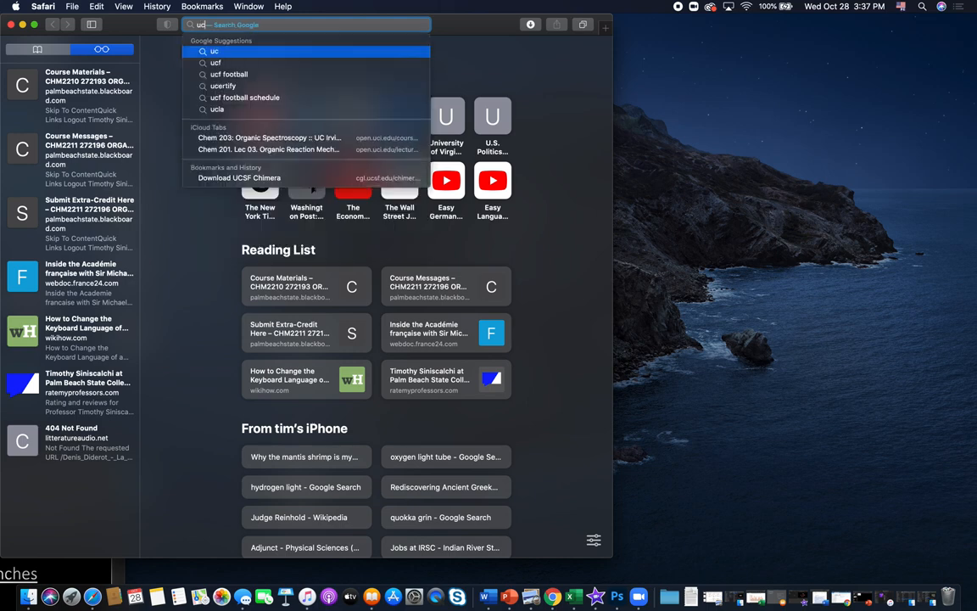
- Search the web for "ucsf chimera download" and open the Download UCSF Chimera page
{"action": "type", "text": "m"}
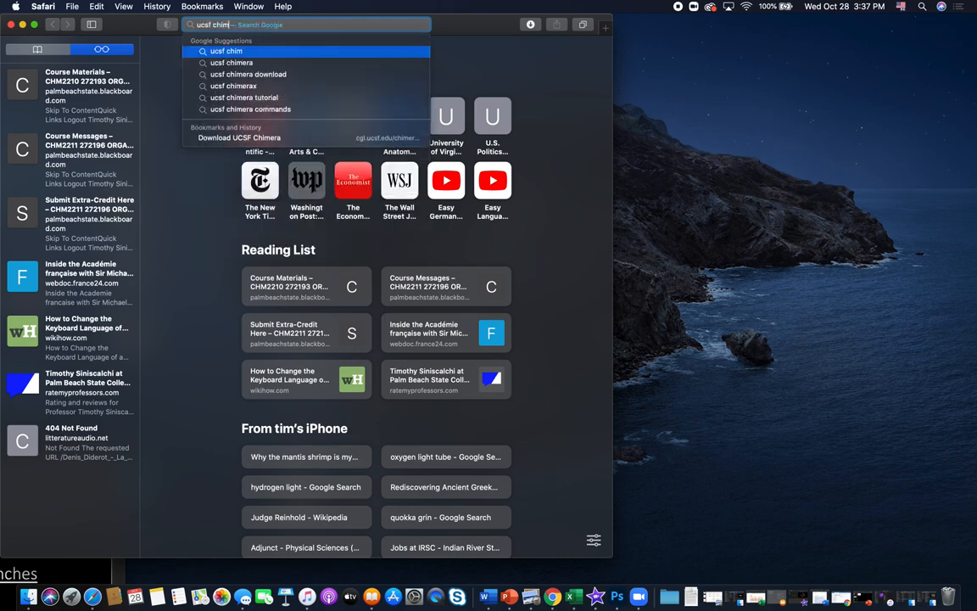
{"action": "type", "text": "era"}
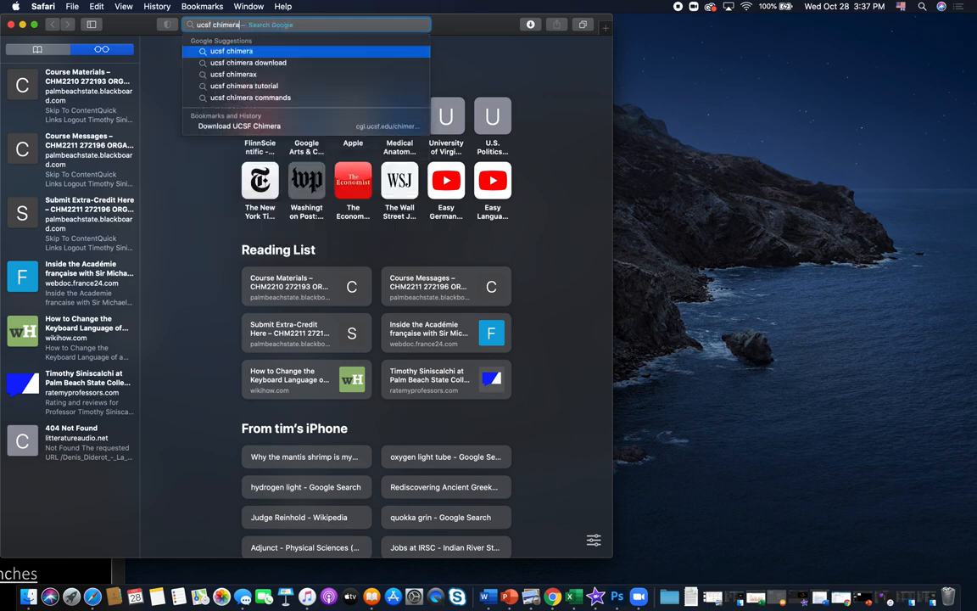
{"action": "type", "text": " download"}
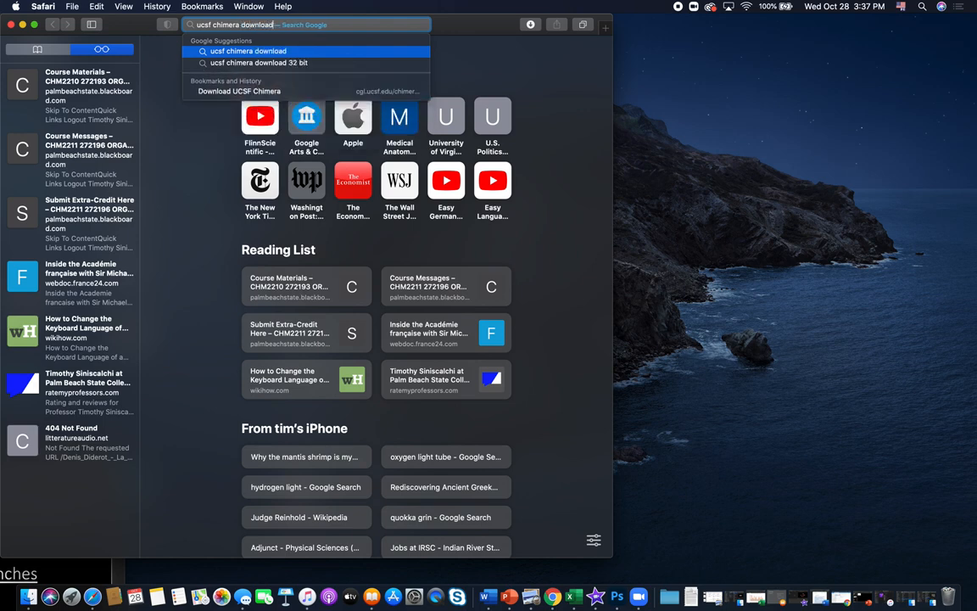
{"action": "key", "text": "Return"}
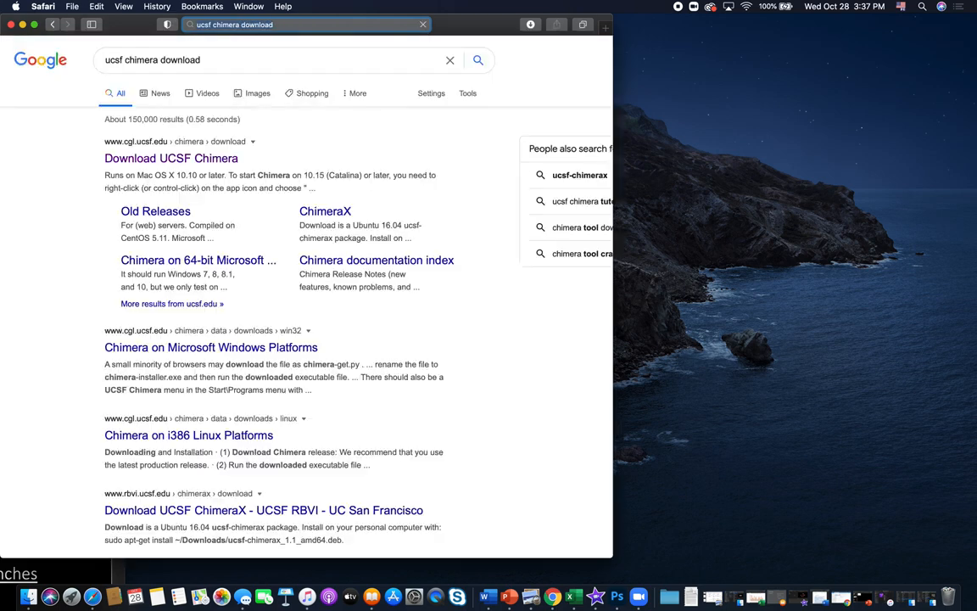
{"action": "left_click", "coordinate": [176, 166]}
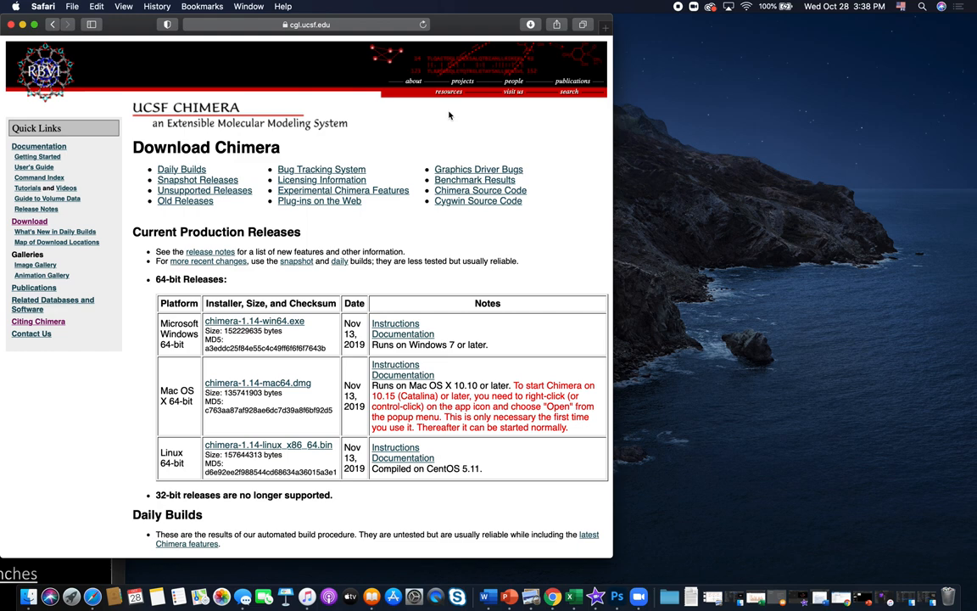
- Find the installed UCSF Chimera application with a system search for "chimera" and launch it
{"action": "key", "text": "super+space"}
{"action": "type", "text": "chimera"}
{"action": "key", "text": "Return"}
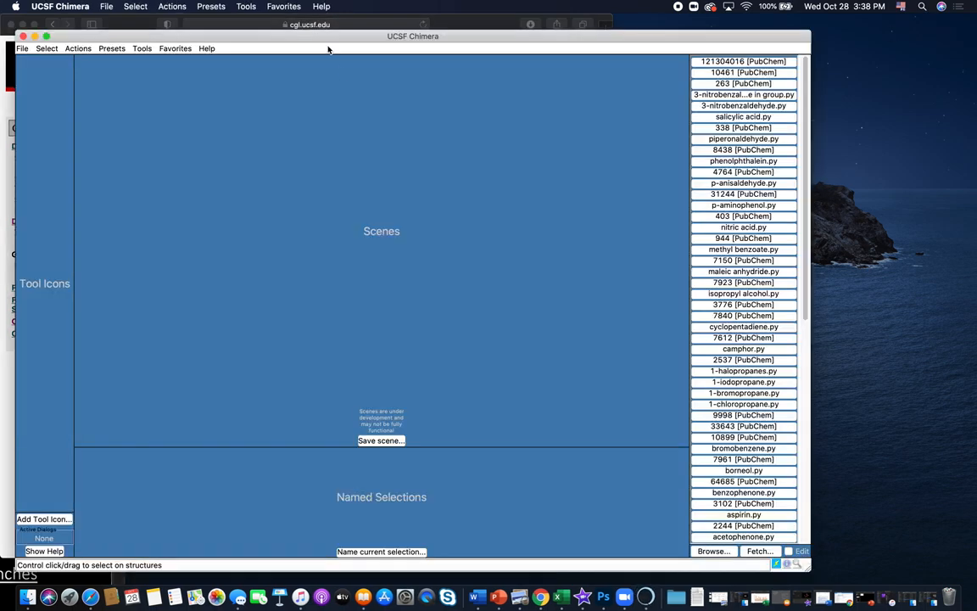
{"action": "left_click_drag", "start_coordinate": [325, 39], "coordinate": [491, 26]}
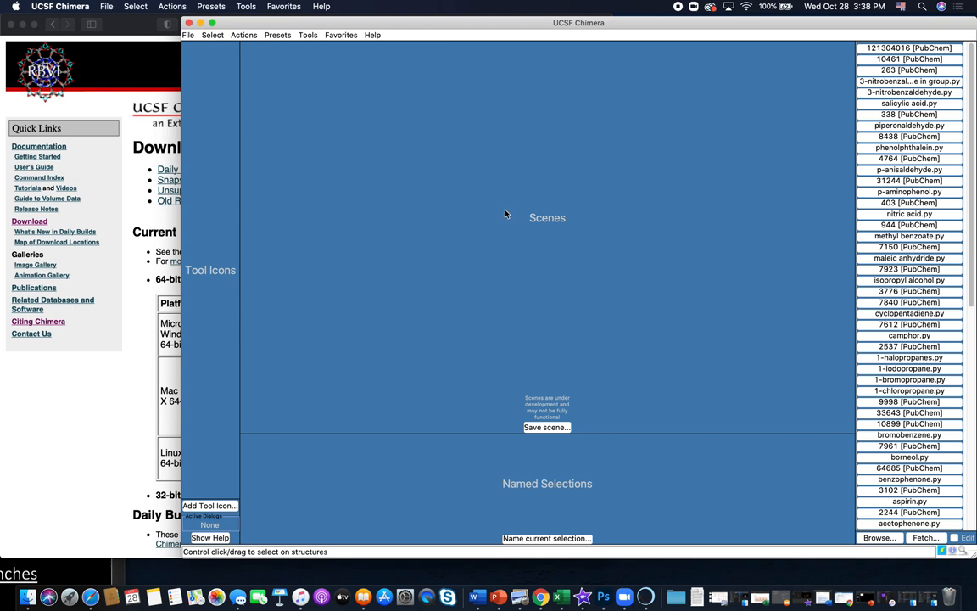
- Switch back to Safari and search the web for "remdesivir pubchem"
{"action": "left_click", "coordinate": [46, 410]}
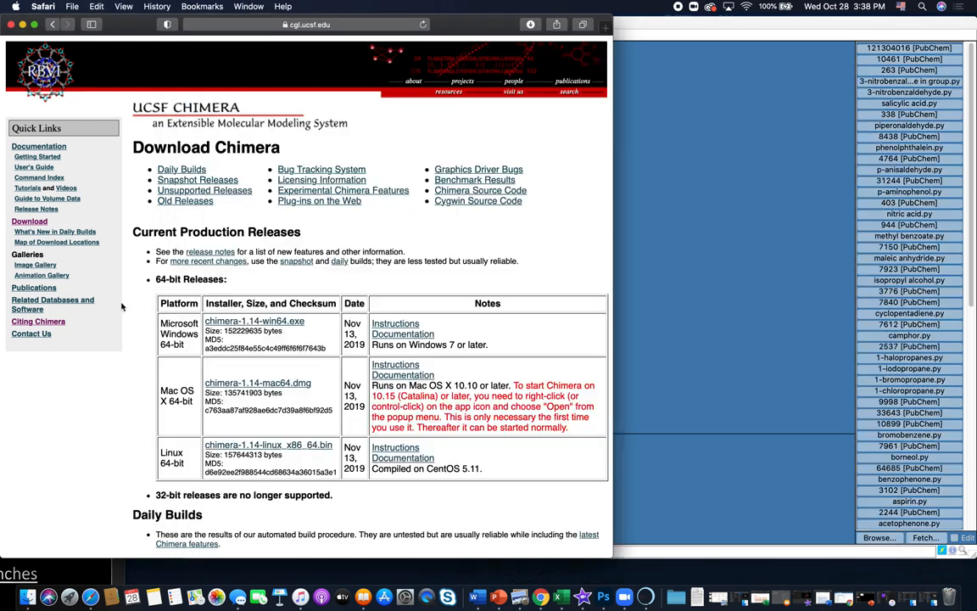
{"action": "left_click", "coordinate": [308, 25]}
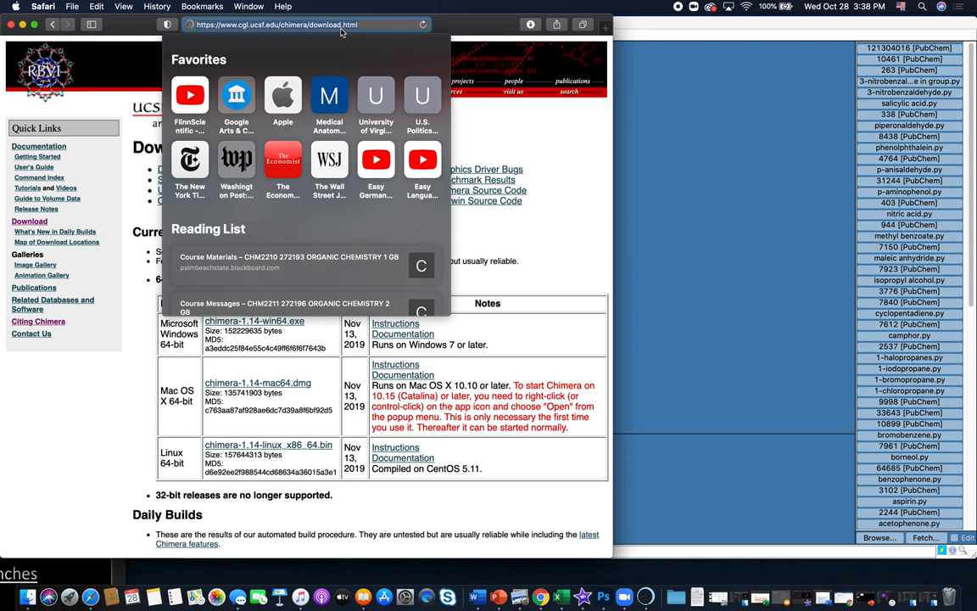
{"action": "type", "text": "rem"}
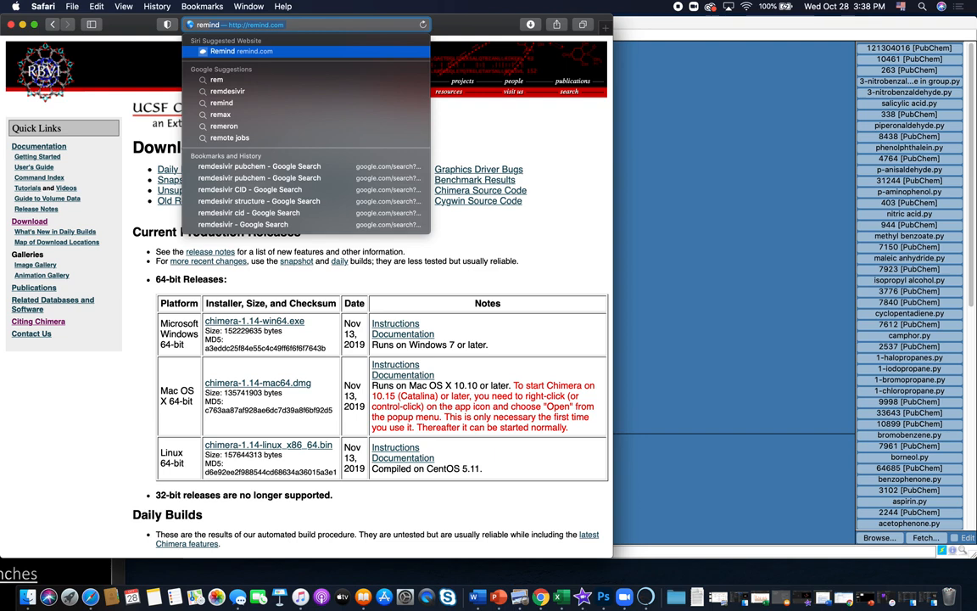
{"action": "type", "text": "desivir"}
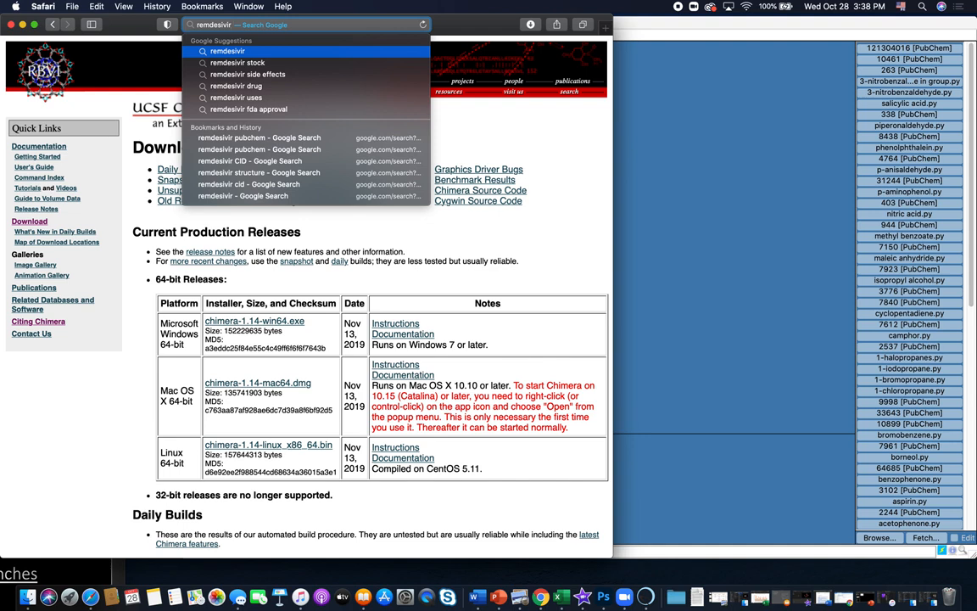
{"action": "type", "text": "pubchem"}
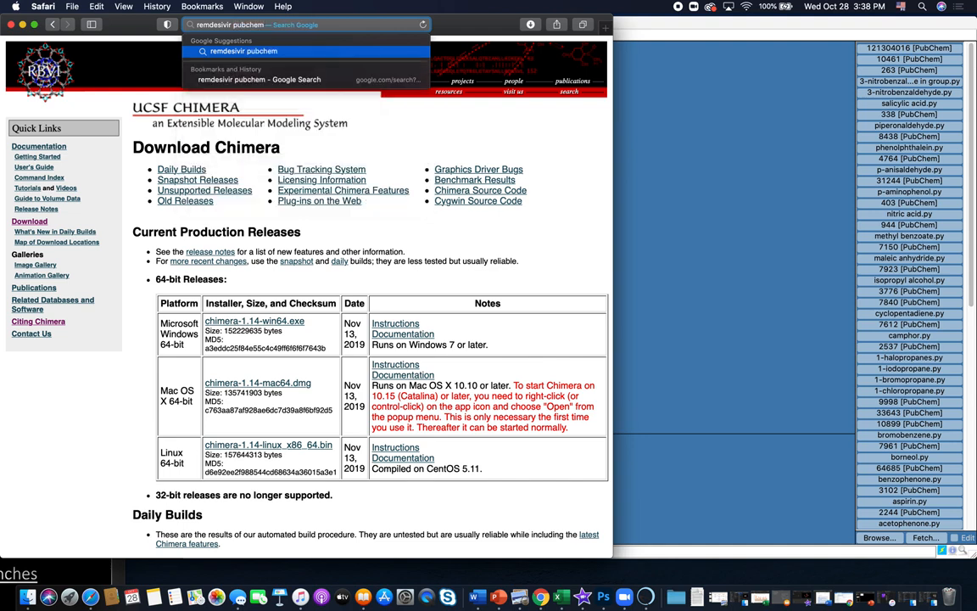
{"action": "key", "text": "Return"}
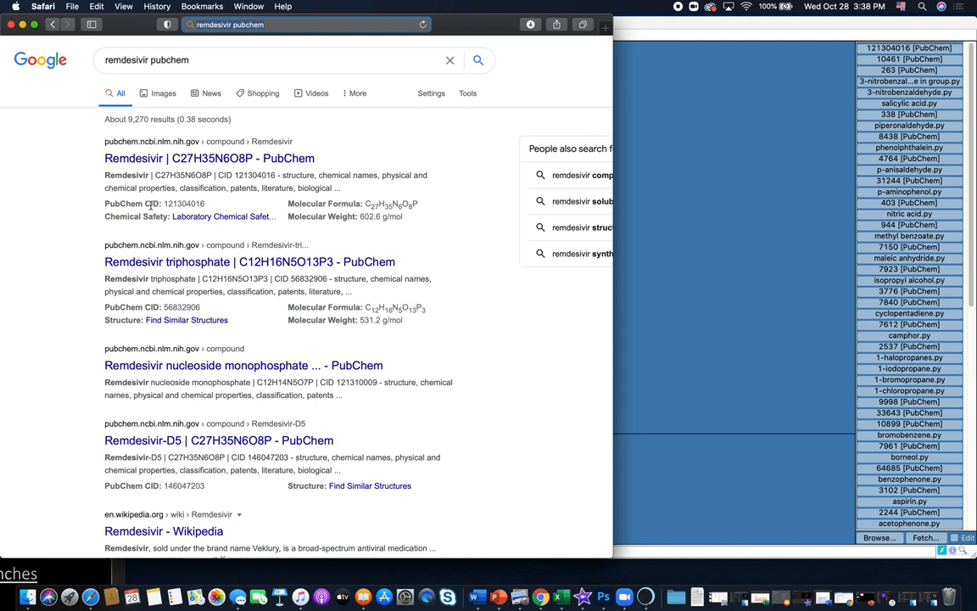
- Copy remdesivir's PubChem CID, 121304016, from the first search result
{"action": "mouse_move", "coordinate": [150, 204]}
{"action": "left_mouse_down"}
{"action": "mouse_move", "coordinate": [209, 203]}
{"action": "mouse_move", "coordinate": [165, 201]}
{"action": "left_mouse_up"}
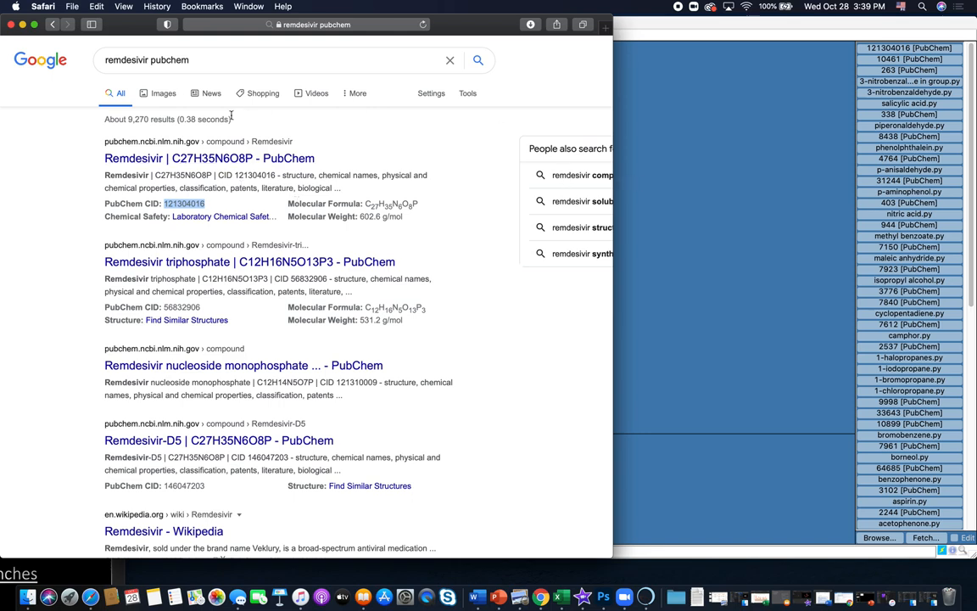
{"action": "right_click", "coordinate": [187, 204]}
{"action": "left_click", "coordinate": [206, 237]}
- Switch to UCSF Chimera and fetch the remdesivir structure from the PubChem database using the copied CID 121304016
{"action": "left_click", "coordinate": [678, 184]}
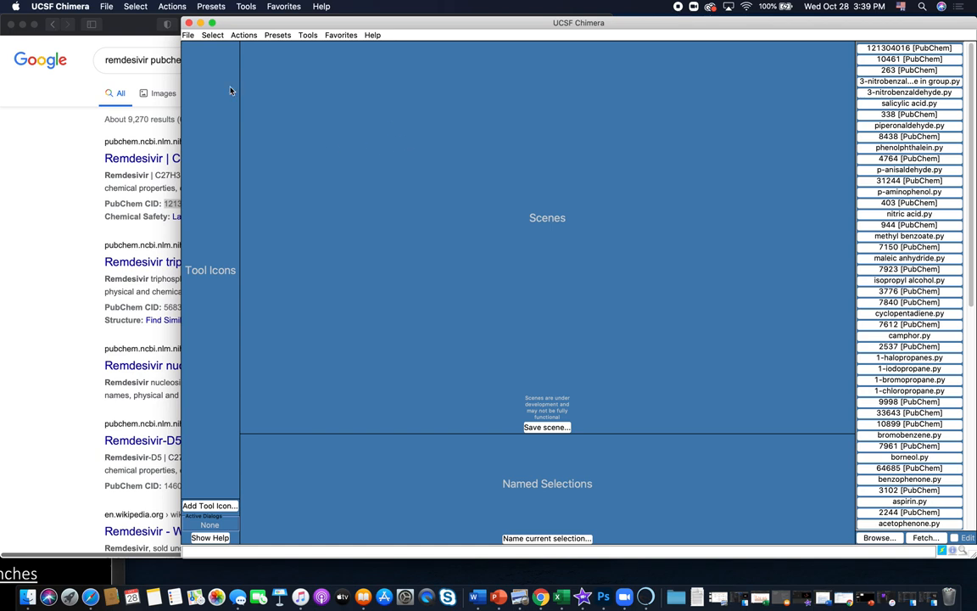
{"action": "left_click", "coordinate": [188, 35]}
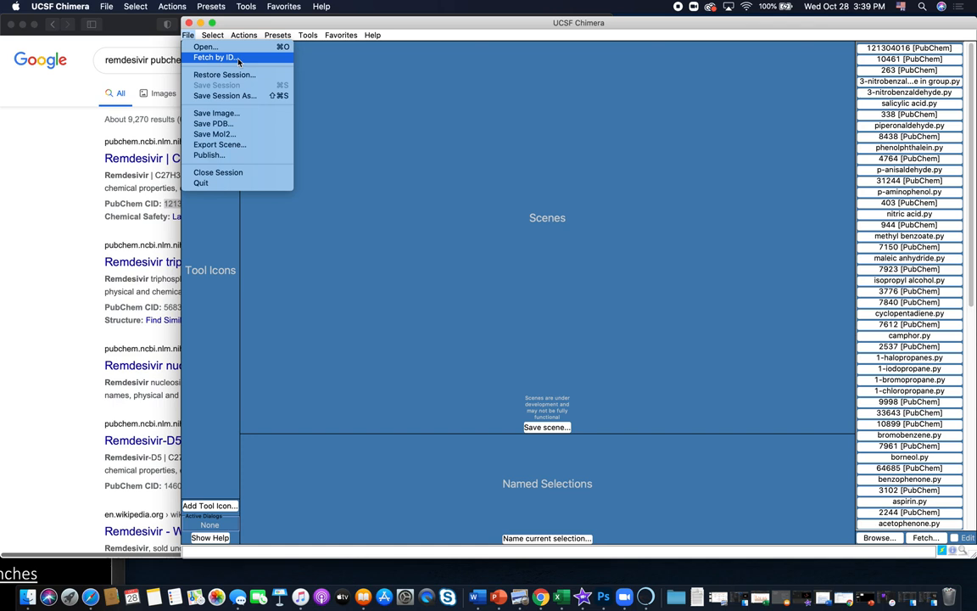
{"action": "left_click", "coordinate": [216, 57]}
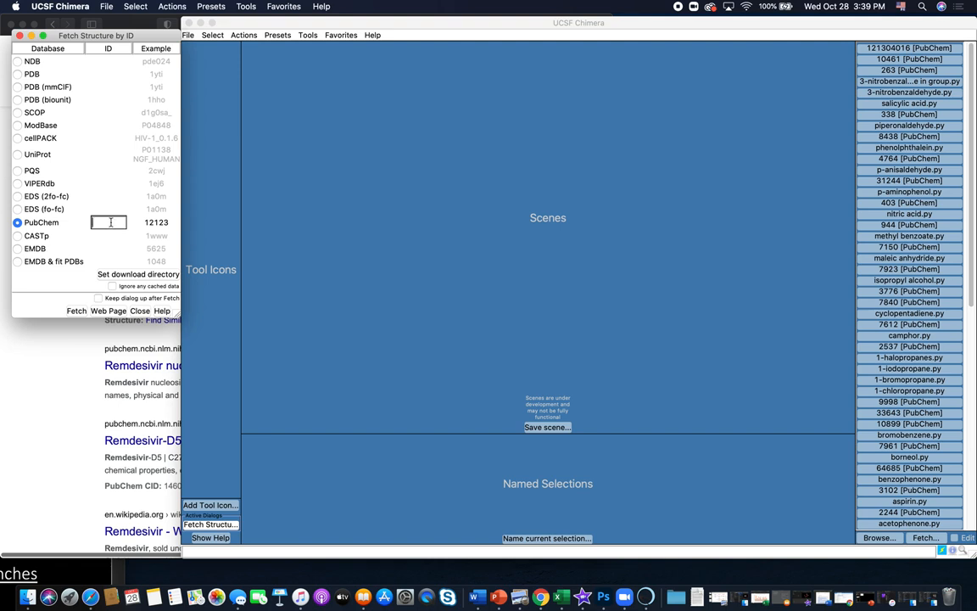
{"action": "key", "text": "super+v"}
{"action": "key", "text": "Return"}
- Show the remdesivir molecule's atoms and bonds in the ball & stick representation
{"action": "left_click_drag", "start_coordinate": [623, 366], "coordinate": [585, 337]}
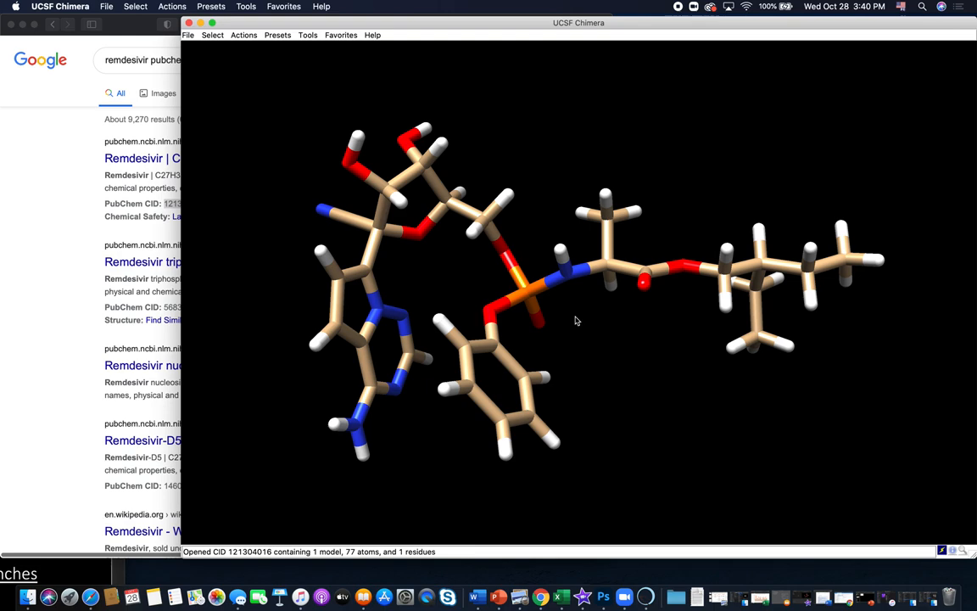
{"action": "left_click_drag", "start_coordinate": [726, 341], "coordinate": [569, 167]}
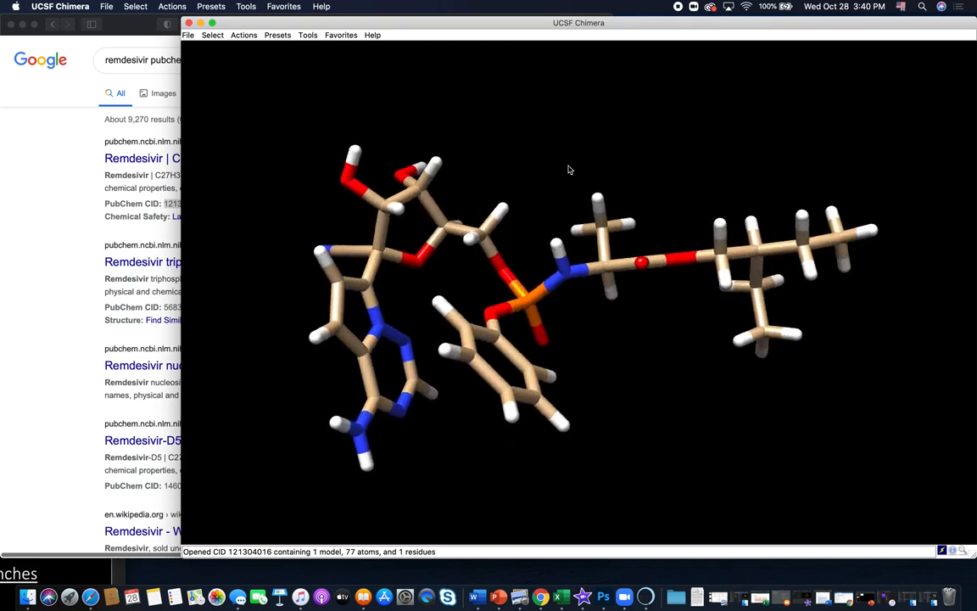
{"action": "left_click_drag", "start_coordinate": [384, 335], "coordinate": [367, 269]}
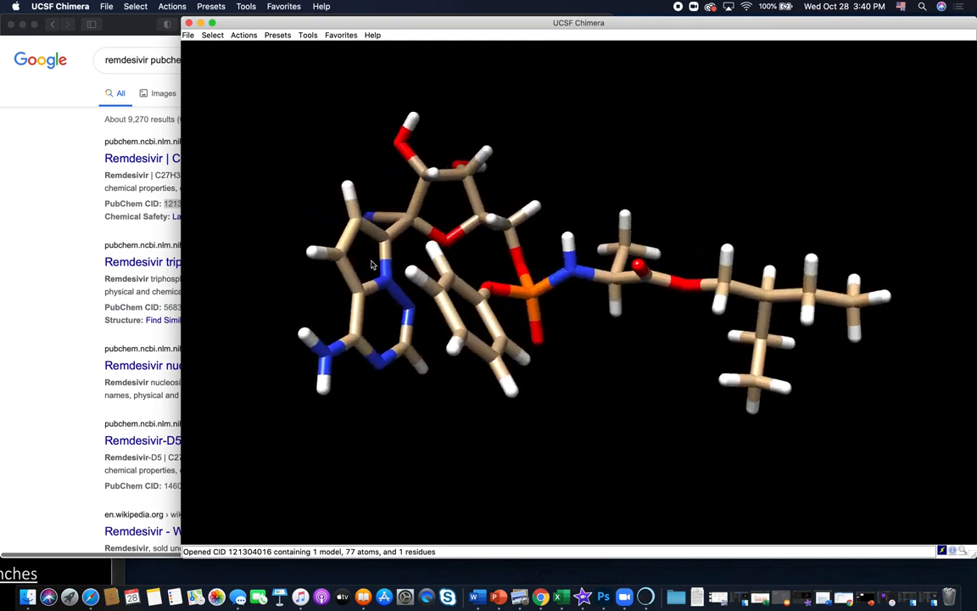
{"action": "left_click", "coordinate": [244, 36]}
{"action": "mouse_move", "coordinate": [252, 49]}
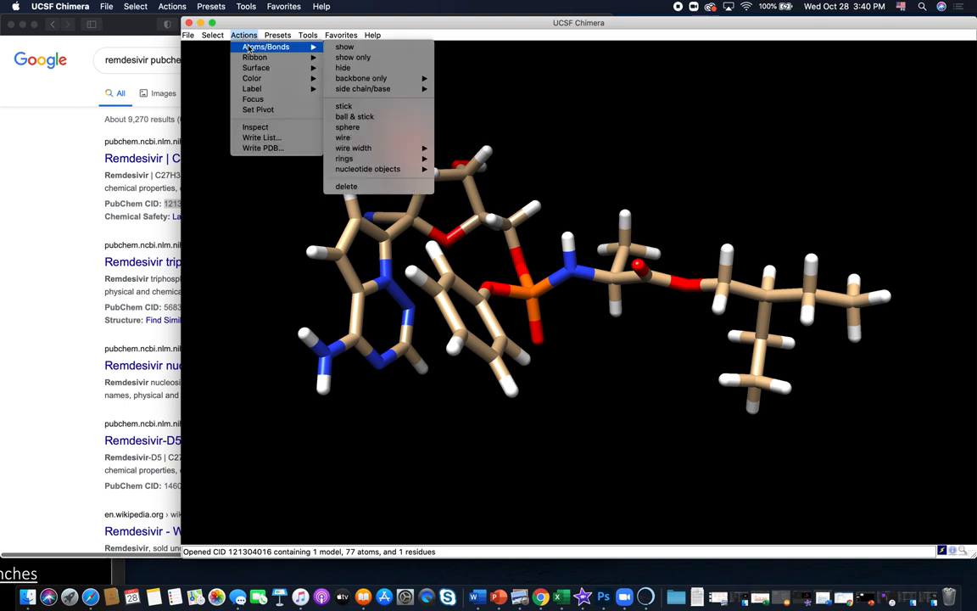
{"action": "left_click", "coordinate": [383, 123]}
{"action": "left_click_drag", "start_coordinate": [428, 158], "coordinate": [494, 202]}
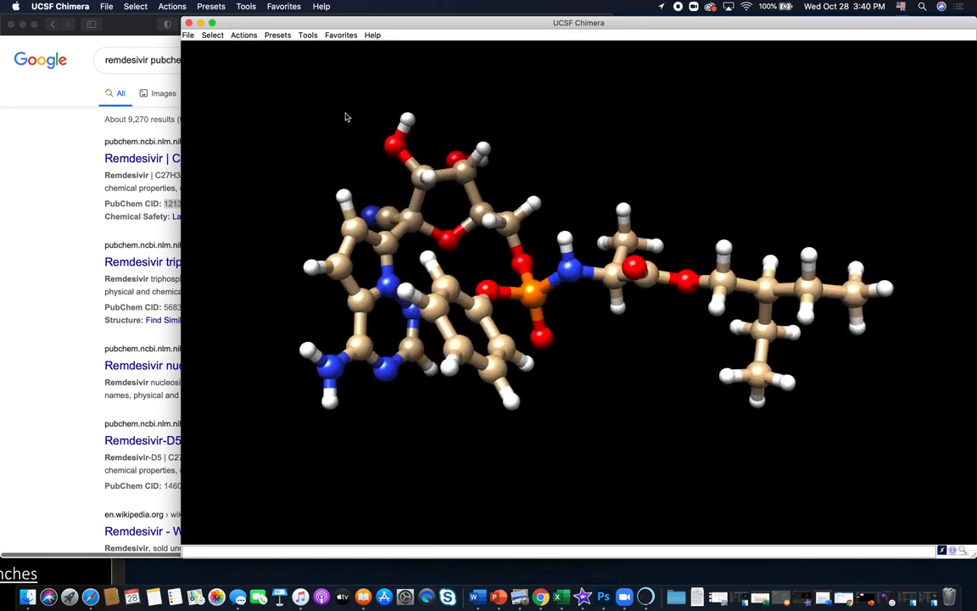
- Change the molecule's atoms and bonds to the wire representation
{"action": "left_click", "coordinate": [246, 36]}
{"action": "mouse_move", "coordinate": [310, 49]}
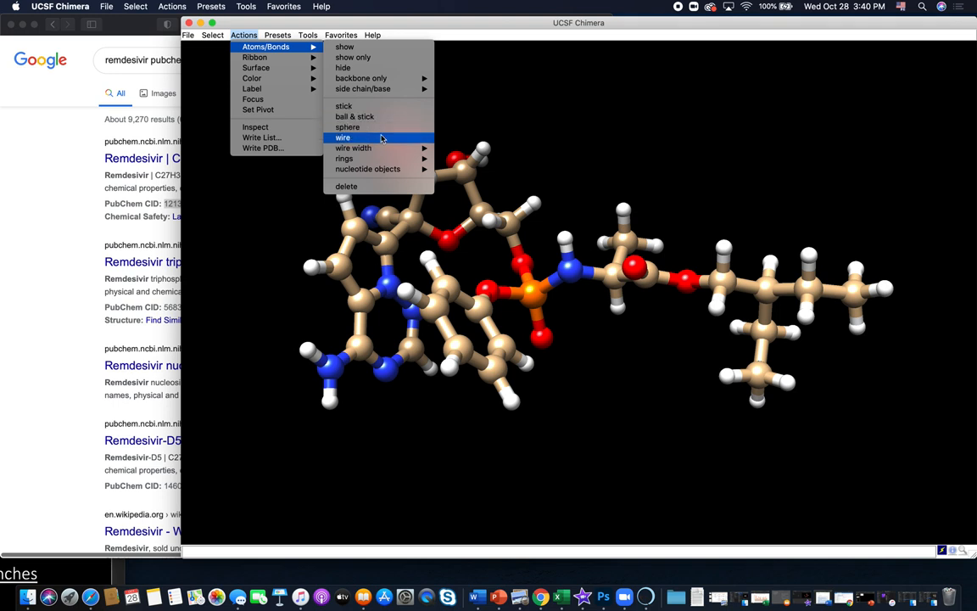
{"action": "left_click", "coordinate": [380, 139]}
{"action": "left_click_drag", "start_coordinate": [431, 297], "coordinate": [491, 223]}
{"action": "left_click_drag", "start_coordinate": [606, 257], "coordinate": [527, 320]}
- Change the molecule's atoms and bonds to the space-filling sphere representation
{"action": "left_click", "coordinate": [244, 34]}
{"action": "mouse_move", "coordinate": [263, 62]}
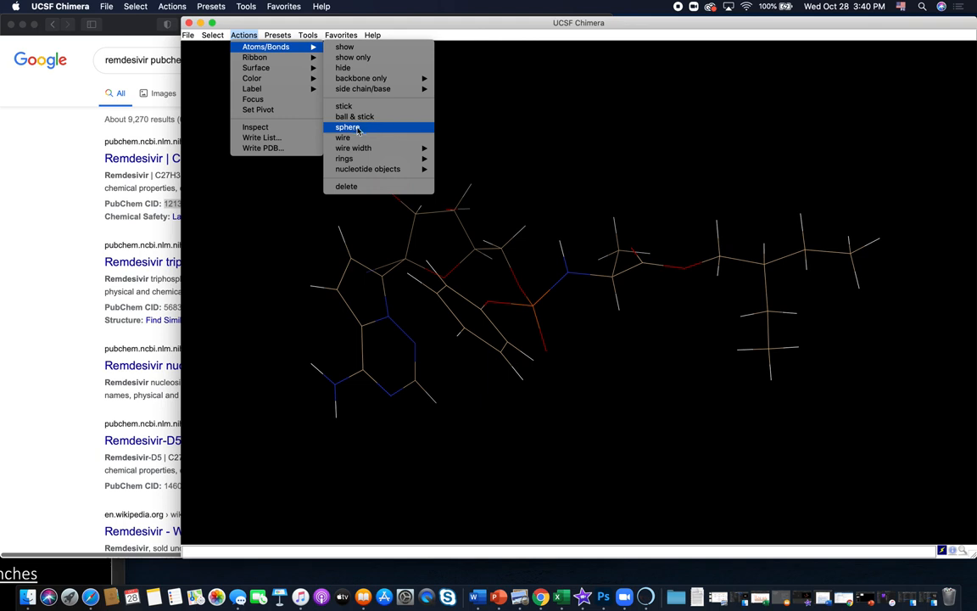
{"action": "left_click", "coordinate": [358, 131]}
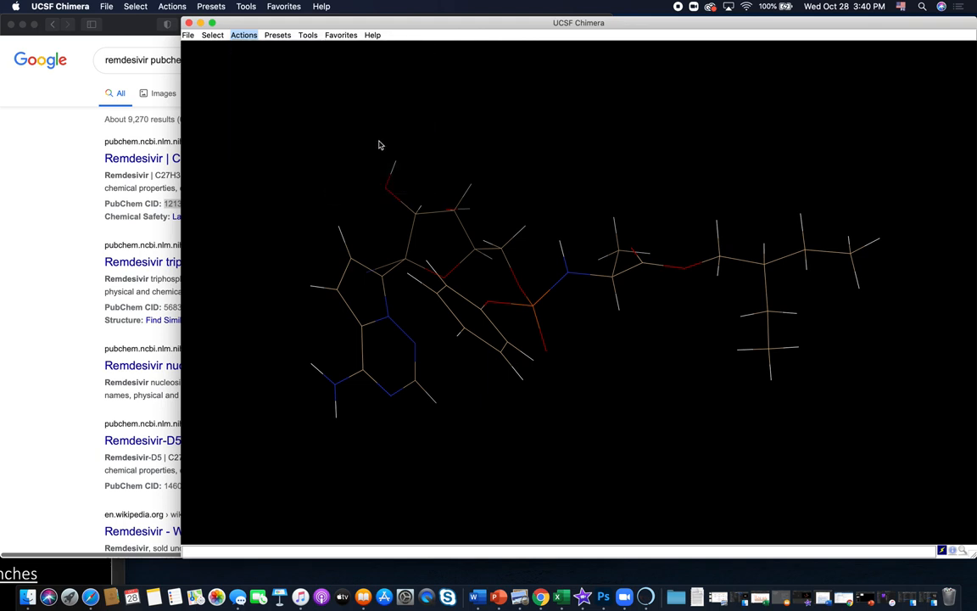
{"action": "scroll", "coordinate": [638, 312], "scroll_direction": "down", "scroll_amount": 5}
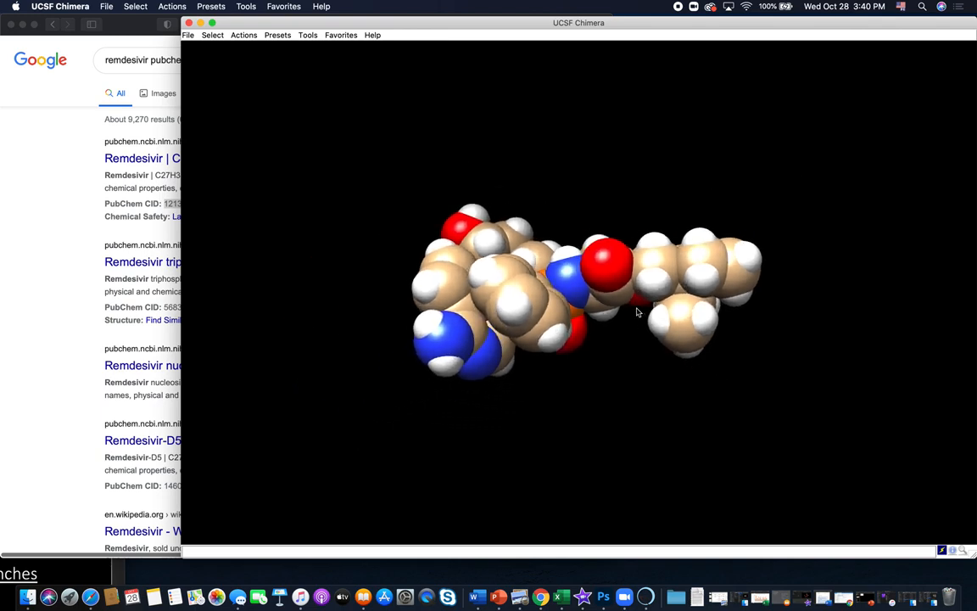
{"action": "left_click_drag", "start_coordinate": [619, 356], "coordinate": [641, 358]}
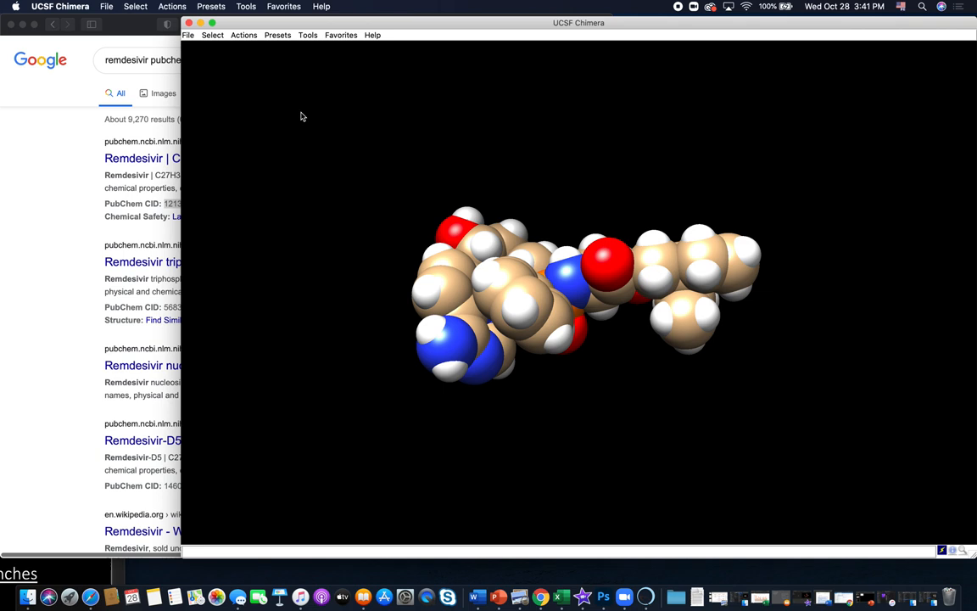
- Color the remdesivir molecule by element
{"action": "mouse_move", "coordinate": [617, 315]}
{"action": "left_click", "coordinate": [245, 36]}
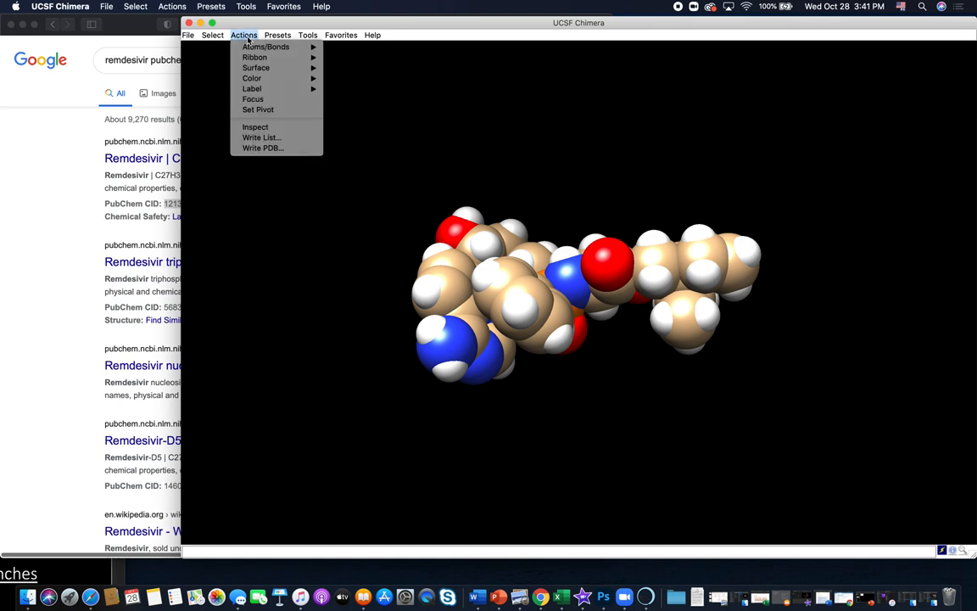
{"action": "mouse_move", "coordinate": [288, 78]}
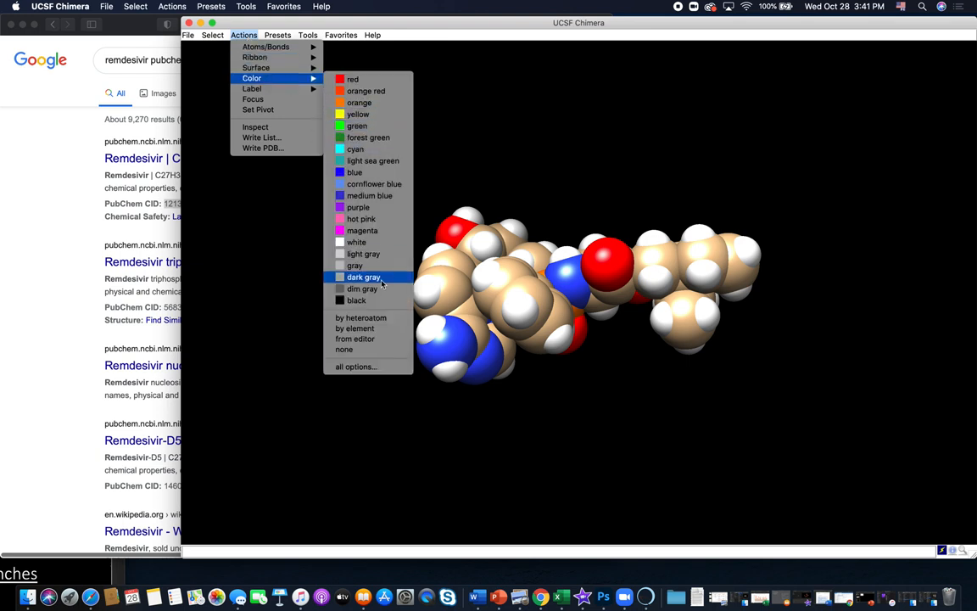
{"action": "left_click", "coordinate": [374, 329]}
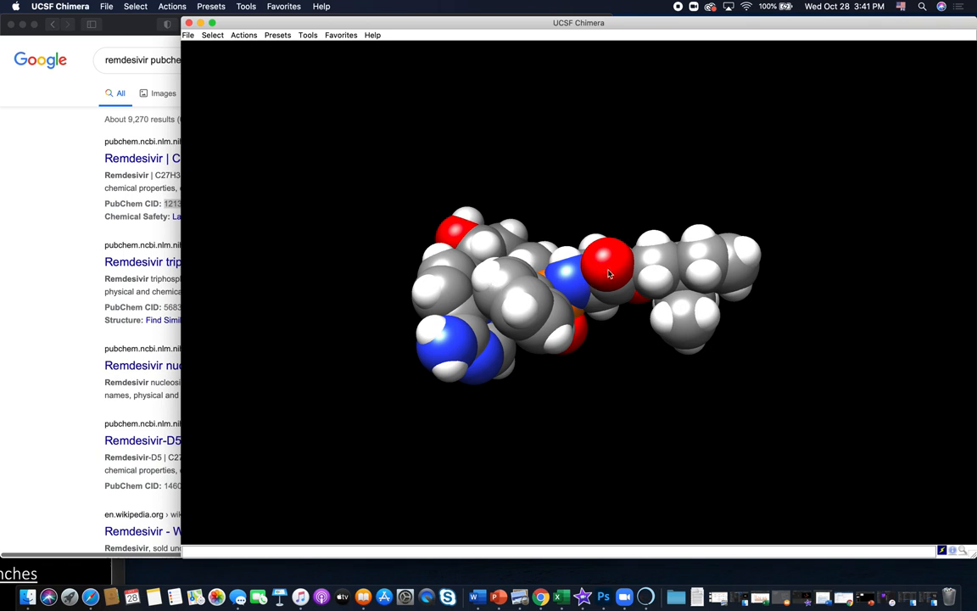
- Examine the element-colored sphere model of remdesivir from several angles, including the carbon atoms of its phenyl ring
{"action": "left_click_drag", "start_coordinate": [608, 393], "coordinate": [613, 198]}
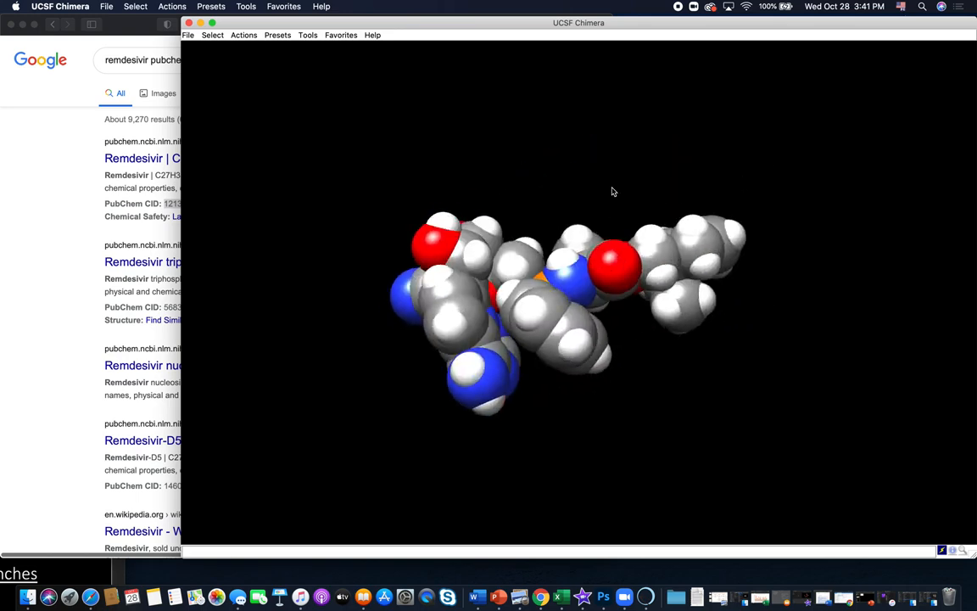
{"action": "left_click_drag", "start_coordinate": [587, 329], "coordinate": [637, 216]}
{"action": "mouse_move", "coordinate": [602, 366]}
{"action": "left_mouse_down"}
{"action": "mouse_move", "coordinate": [572, 349]}
{"action": "mouse_move", "coordinate": [578, 377]}
{"action": "mouse_move", "coordinate": [604, 375]}
{"action": "left_mouse_up"}
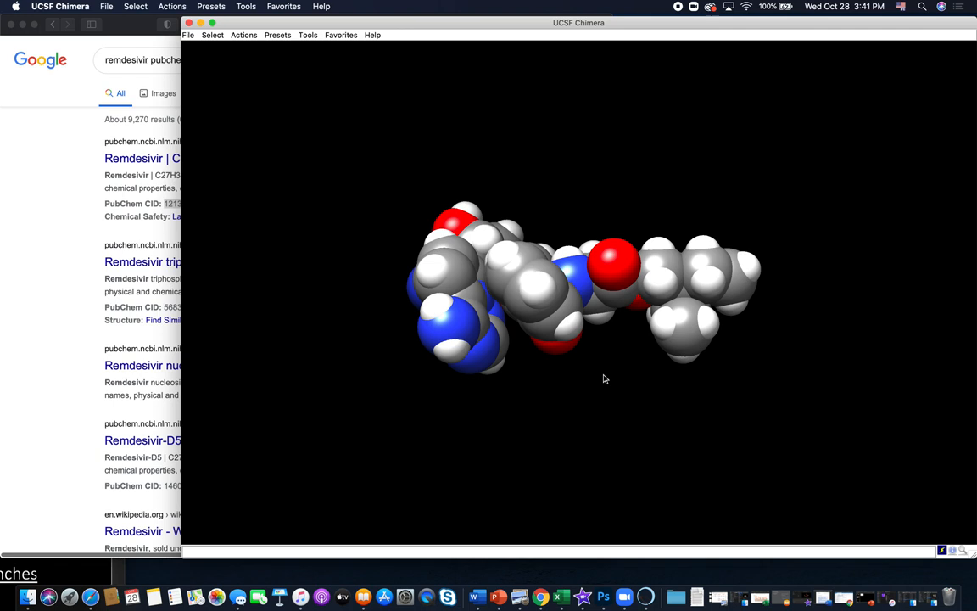
{"action": "left_click_drag", "start_coordinate": [604, 378], "coordinate": [590, 367]}
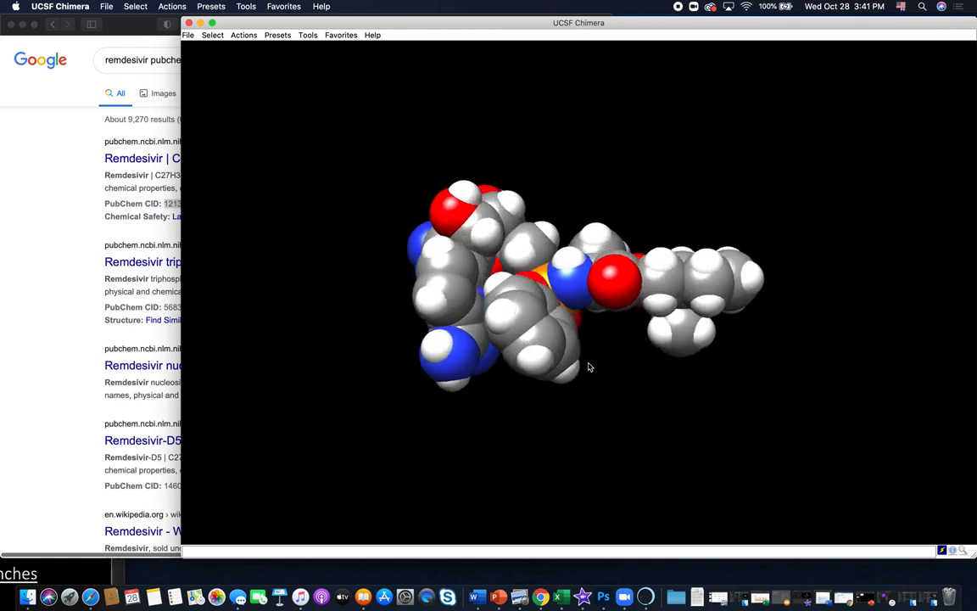
{"action": "mouse_move", "coordinate": [538, 331]}
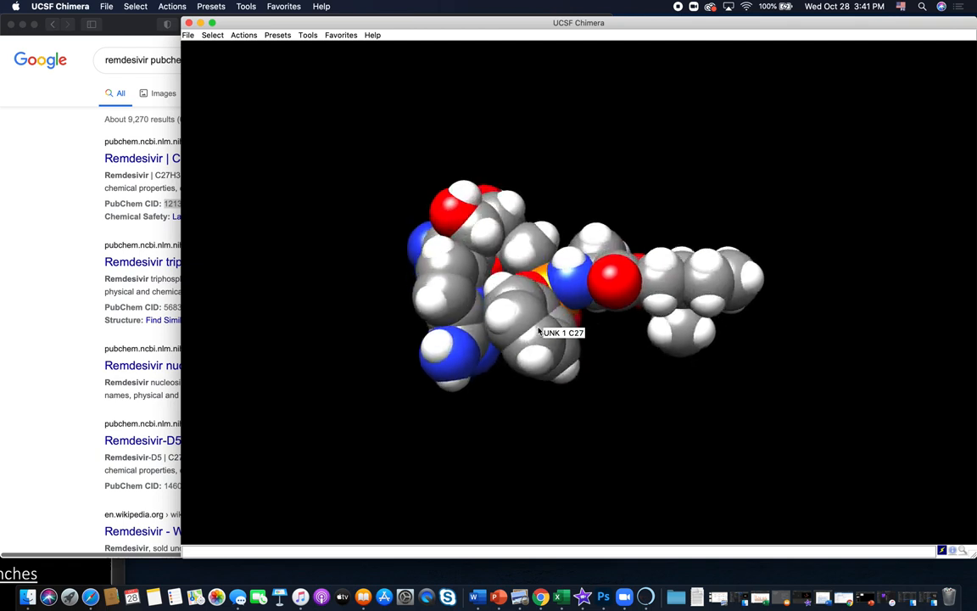
{"action": "left_click_drag", "start_coordinate": [382, 177], "coordinate": [656, 388]}
{"action": "left_click_drag", "start_coordinate": [587, 362], "coordinate": [637, 359]}
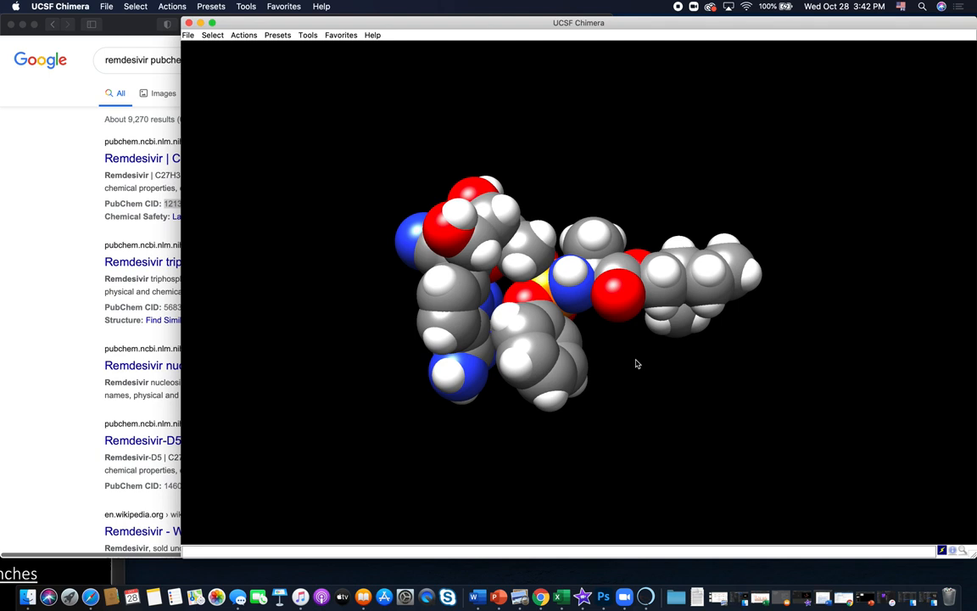
- Open the Molecular Dynamics Simulation tool for the remdesivir model
{"action": "mouse_move", "coordinate": [506, 395]}
{"action": "left_mouse_down"}
{"action": "mouse_move", "coordinate": [518, 412]}
{"action": "mouse_move", "coordinate": [495, 408]}
{"action": "left_mouse_up"}
{"action": "left_click", "coordinate": [308, 35]}
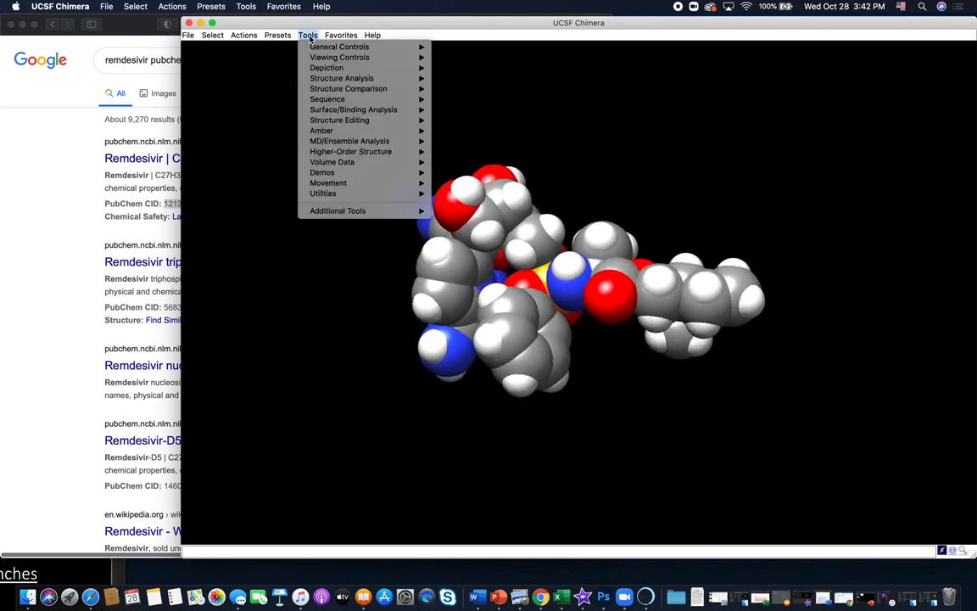
{"action": "mouse_move", "coordinate": [310, 140]}
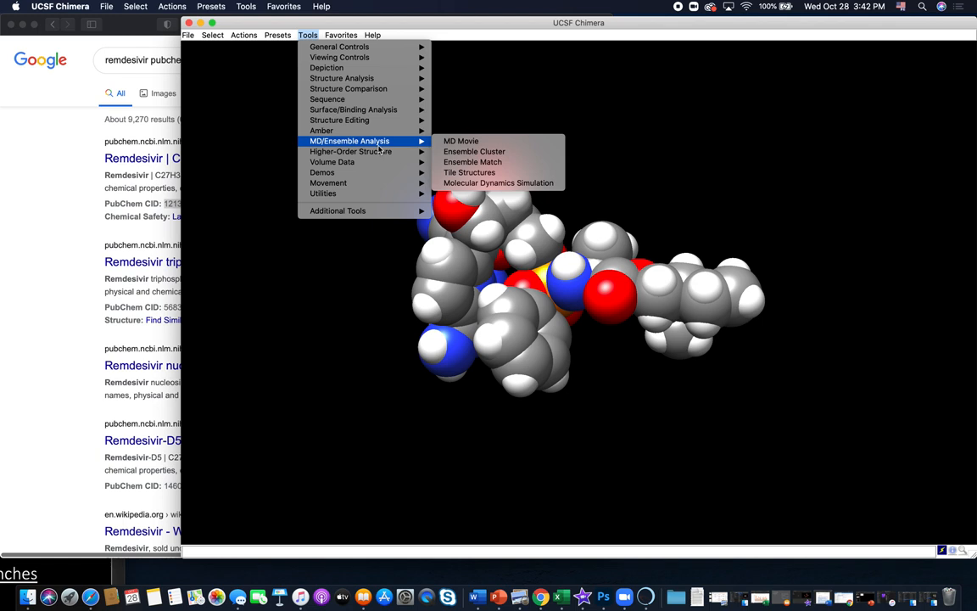
{"action": "left_click", "coordinate": [543, 183]}
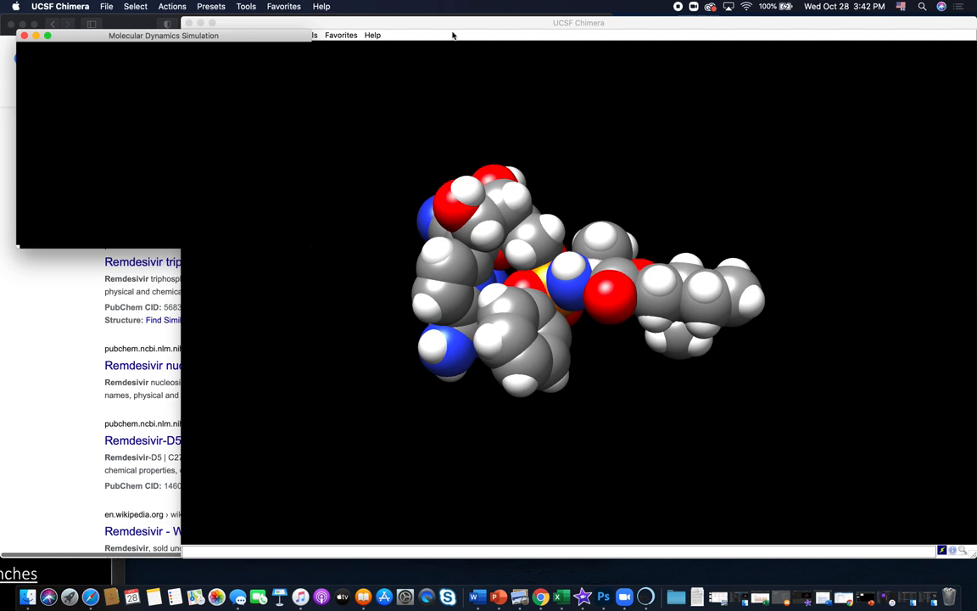
{"action": "left_click", "coordinate": [422, 24]}
{"action": "left_click", "coordinate": [81, 37]}
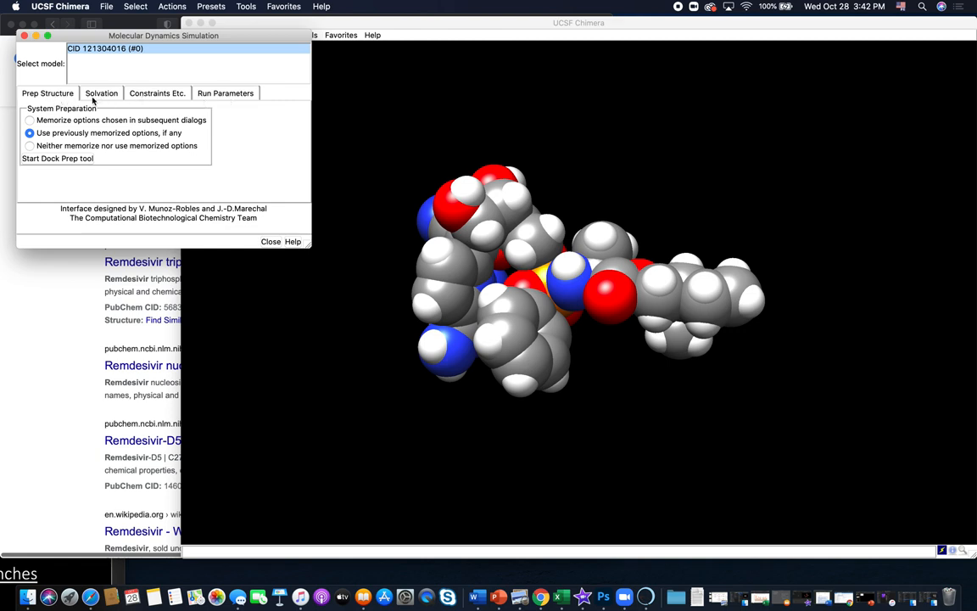
- In the equilibration run parameters, name the output trajectory file heating1.nc and the restart-trajectory file heat_res1.nc
{"action": "left_click", "coordinate": [226, 94]}
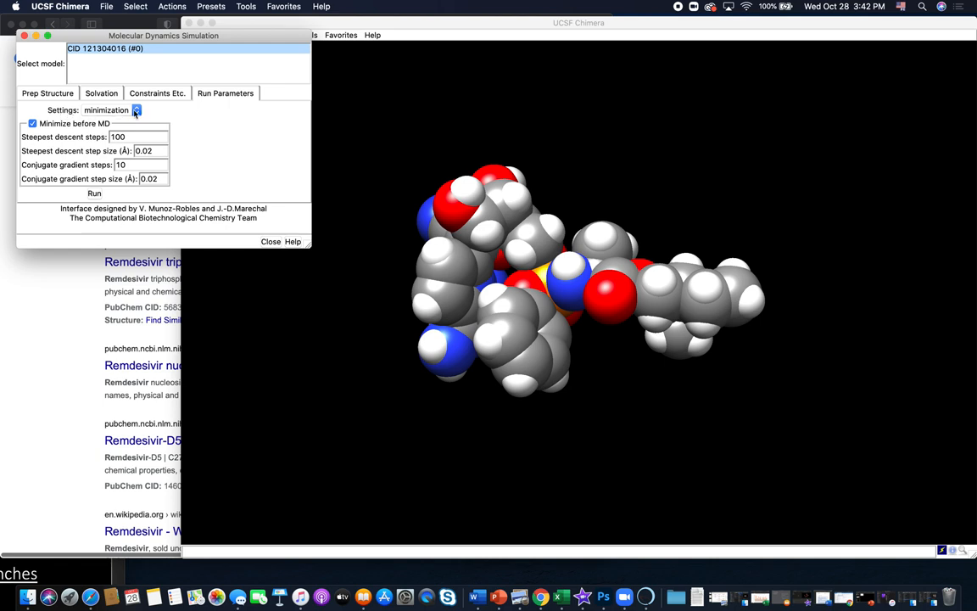
{"action": "left_click", "coordinate": [136, 111]}
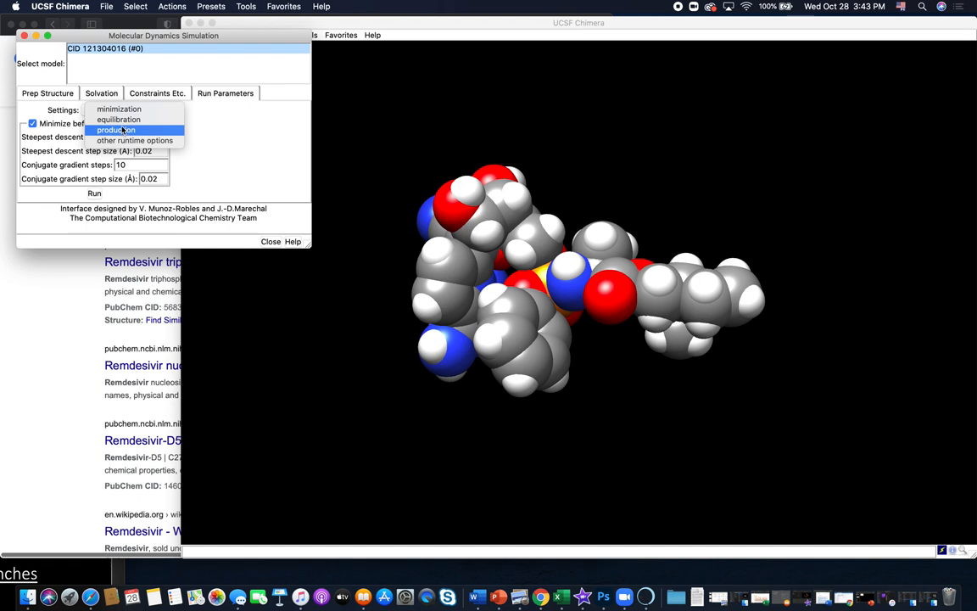
{"action": "left_click", "coordinate": [122, 119]}
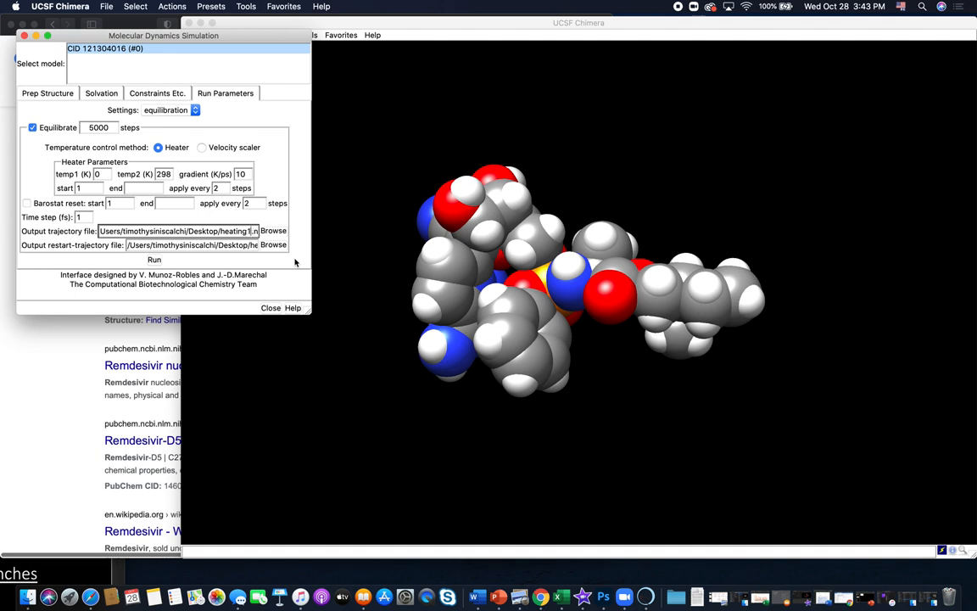
{"action": "key", "text": "Tab"}
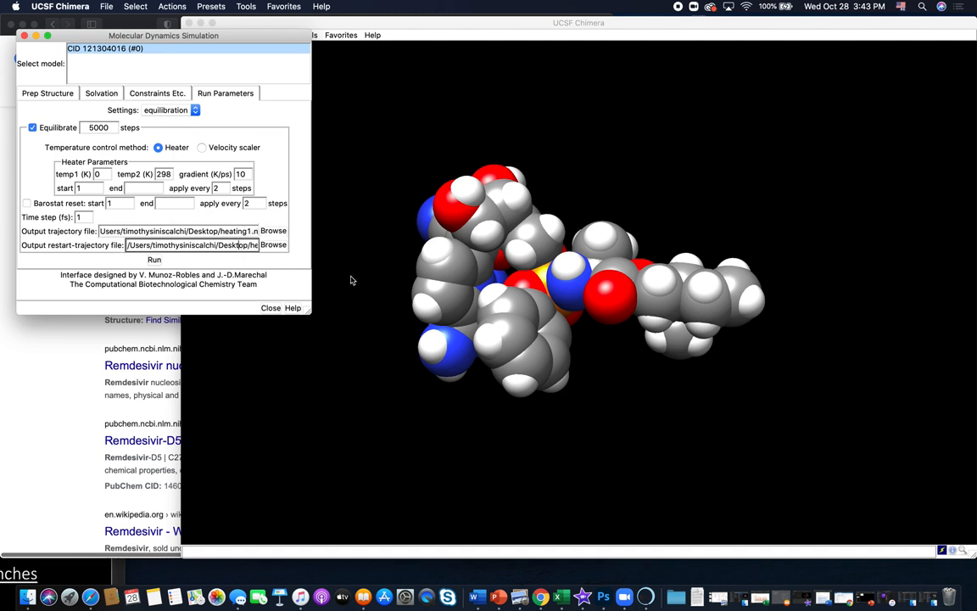
{"action": "key", "text": "Right"}
{"action": "key", "text": "Right"}
{"action": "key", "text": "Right"}
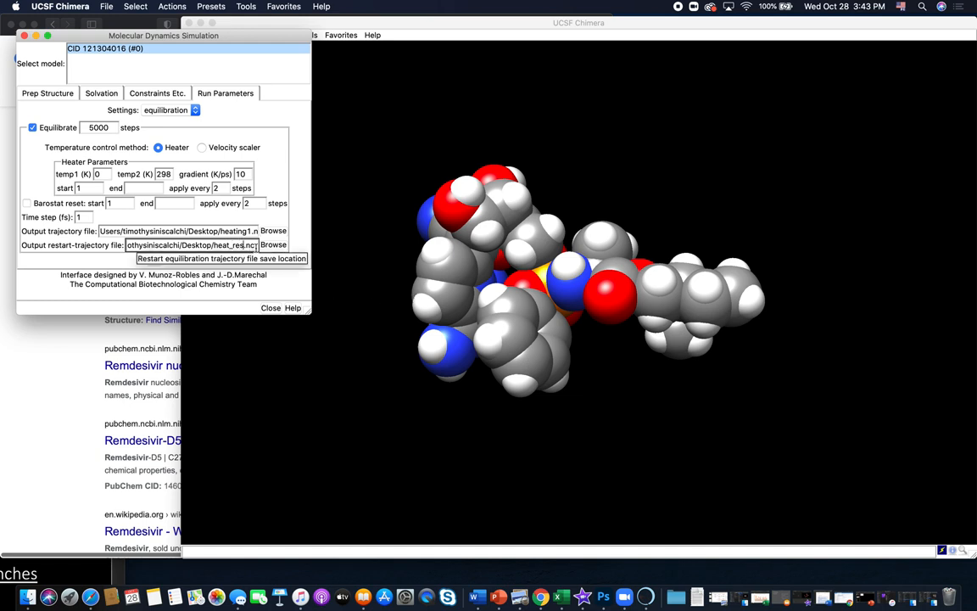
{"action": "type", "text": "1"}
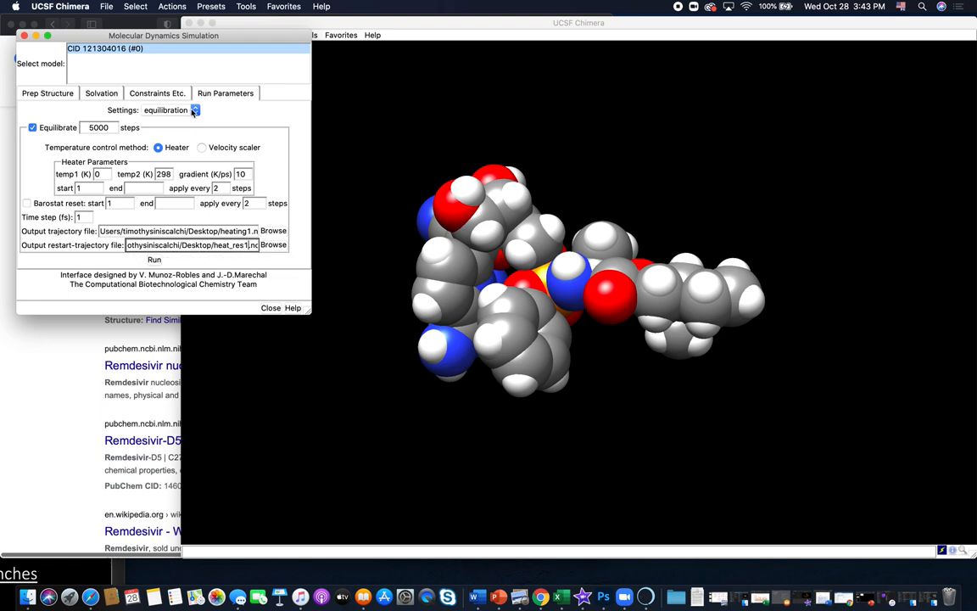
- In the production run parameters, name the output trajectory file prod1.nc and the restart-trajectory file prod_res1.nc
{"action": "left_click", "coordinate": [195, 110]}
{"action": "left_click", "coordinate": [197, 119]}
{"action": "left_click", "coordinate": [242, 202]}
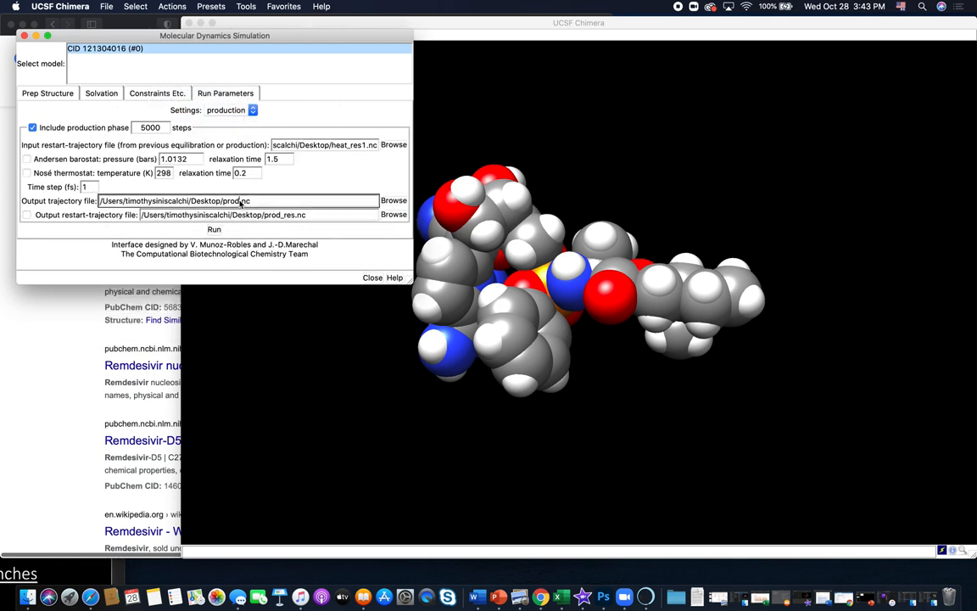
{"action": "type", "text": "1"}
{"action": "left_click", "coordinate": [296, 215]}
{"action": "type", "text": "1"}
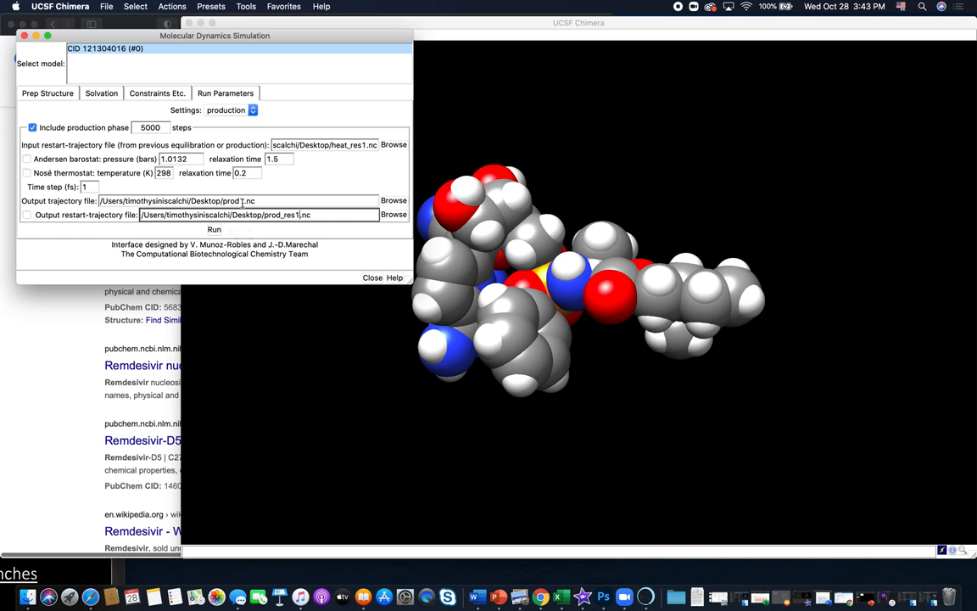
{"action": "left_click", "coordinate": [243, 201]}
{"action": "type", "text": "1"}
- Run the molecular dynamics simulation, assigning AMBER ff14SB charges to standard residues and Gasteiger charges to other residues
{"action": "left_click", "coordinate": [214, 229]}
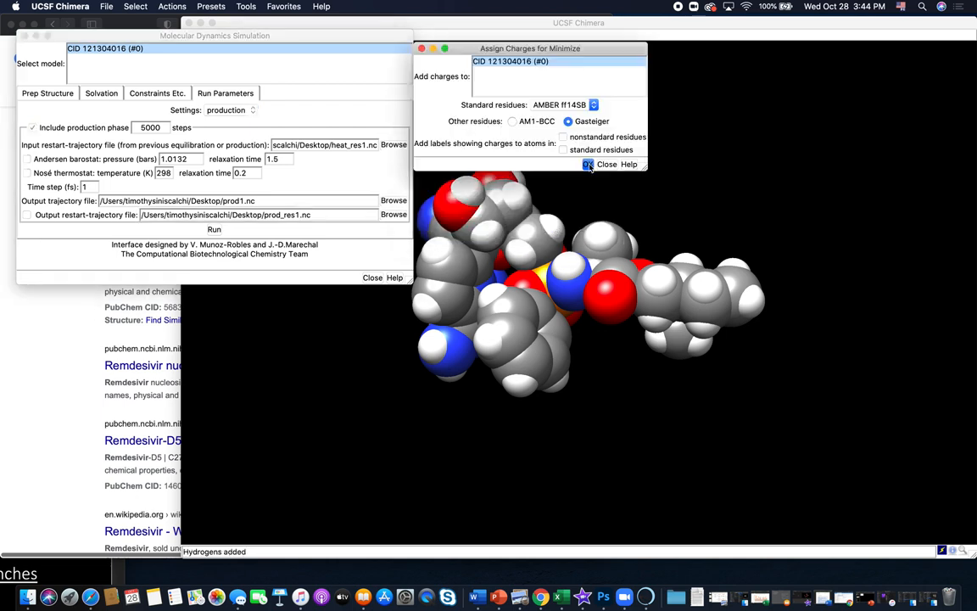
{"action": "left_click", "coordinate": [588, 165]}
{"action": "left_click", "coordinate": [610, 178]}
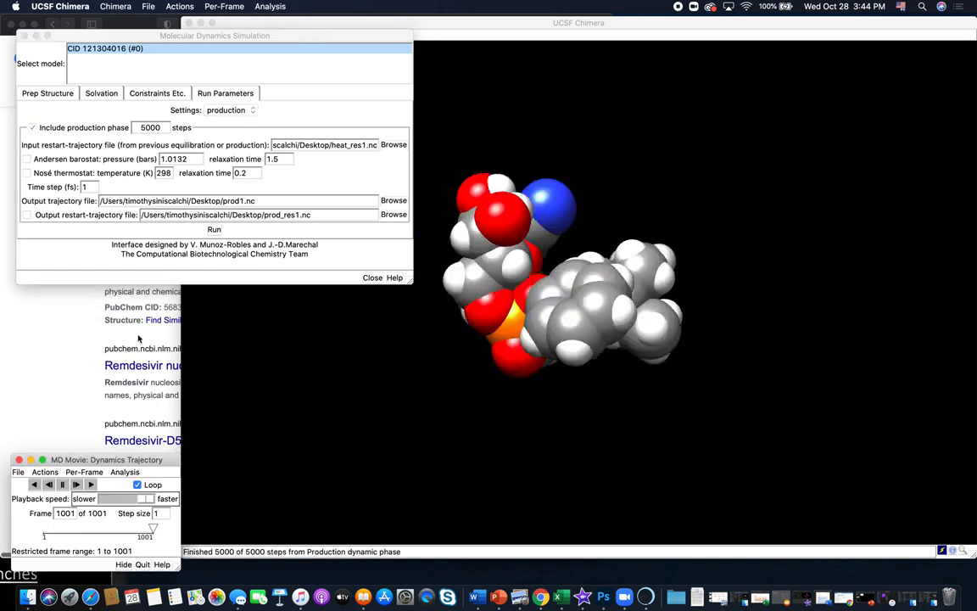
- Move the MD Movie window beside the molecule and bring the main molecule view to the front
{"action": "left_click_drag", "start_coordinate": [107, 462], "coordinate": [190, 306]}
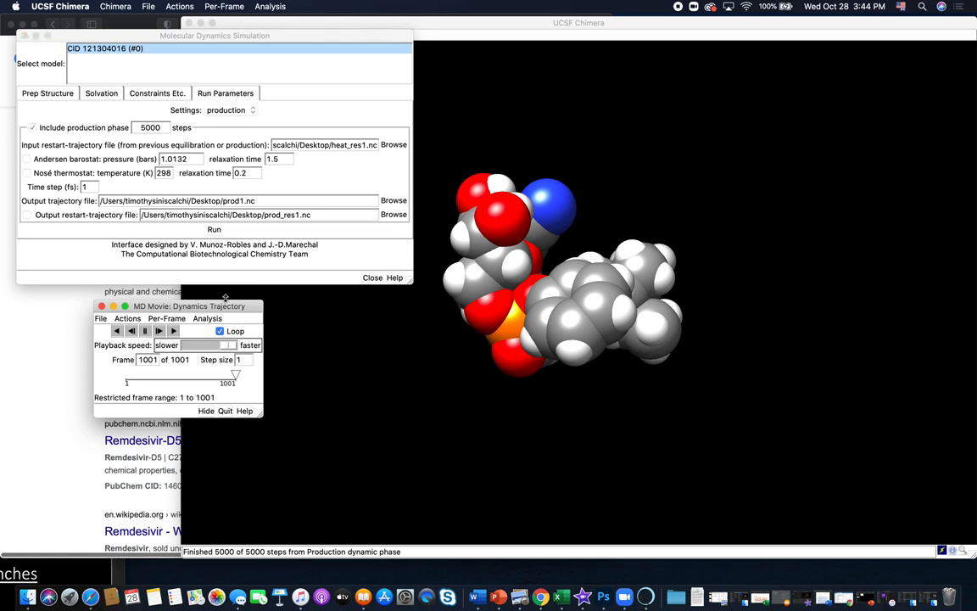
{"action": "left_click_drag", "start_coordinate": [233, 310], "coordinate": [142, 311]}
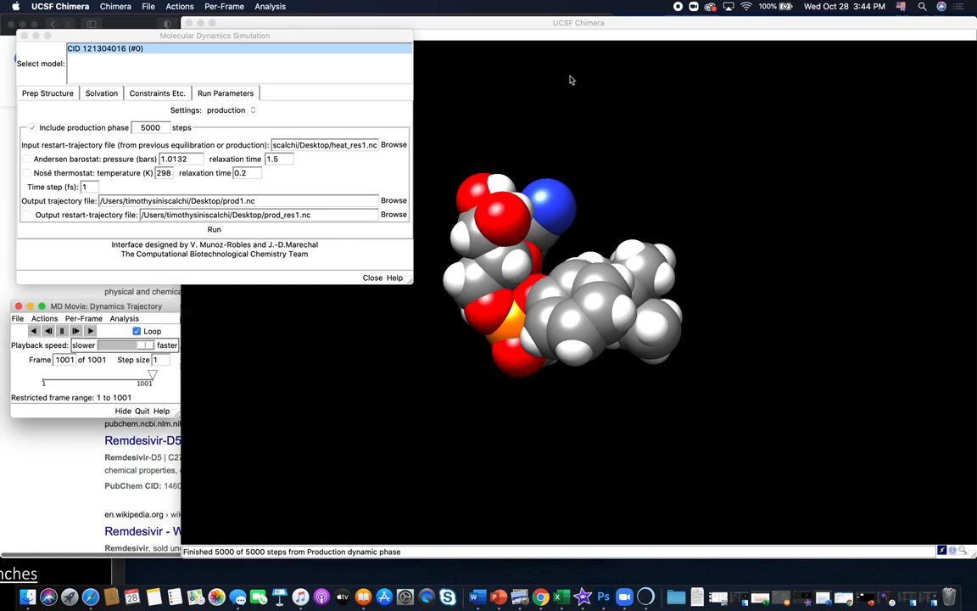
{"action": "left_click", "coordinate": [552, 23]}
{"action": "left_click_drag", "start_coordinate": [788, 279], "coordinate": [747, 237]}
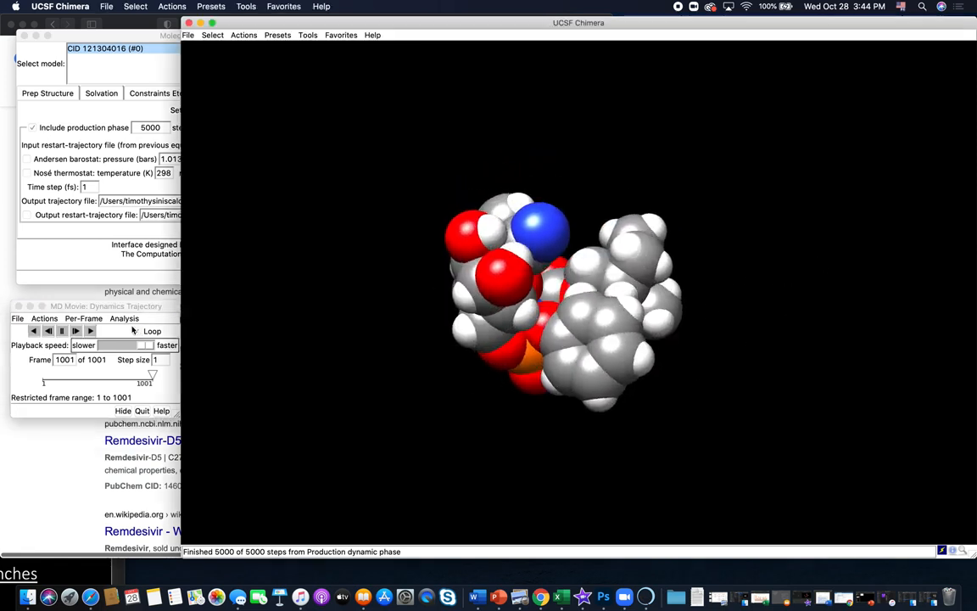
- Rewind the dynamics trajectory to frame 1 and play it as a continuous loop
{"action": "left_click", "coordinate": [152, 376]}
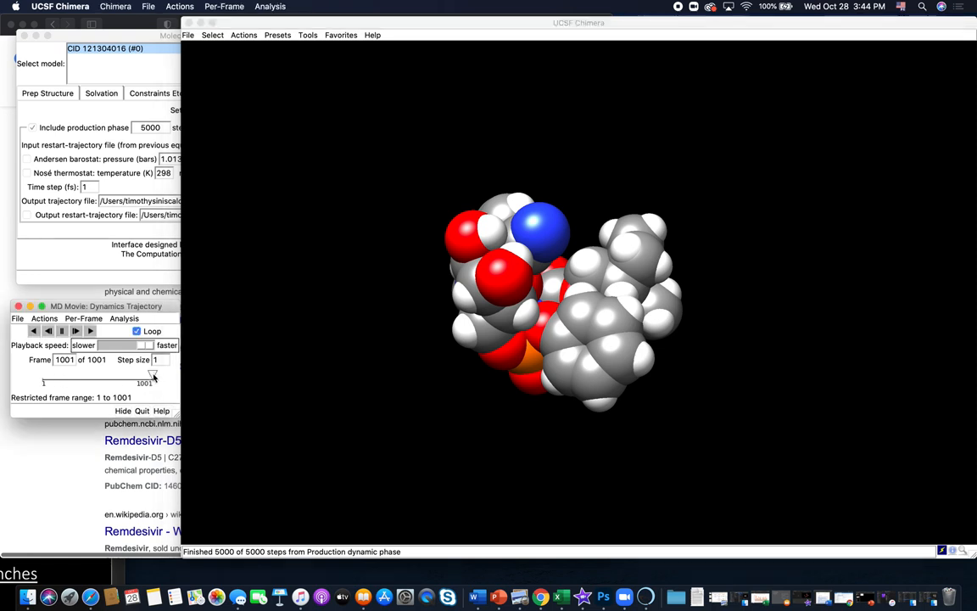
{"action": "left_click_drag", "start_coordinate": [152, 376], "coordinate": [40, 379]}
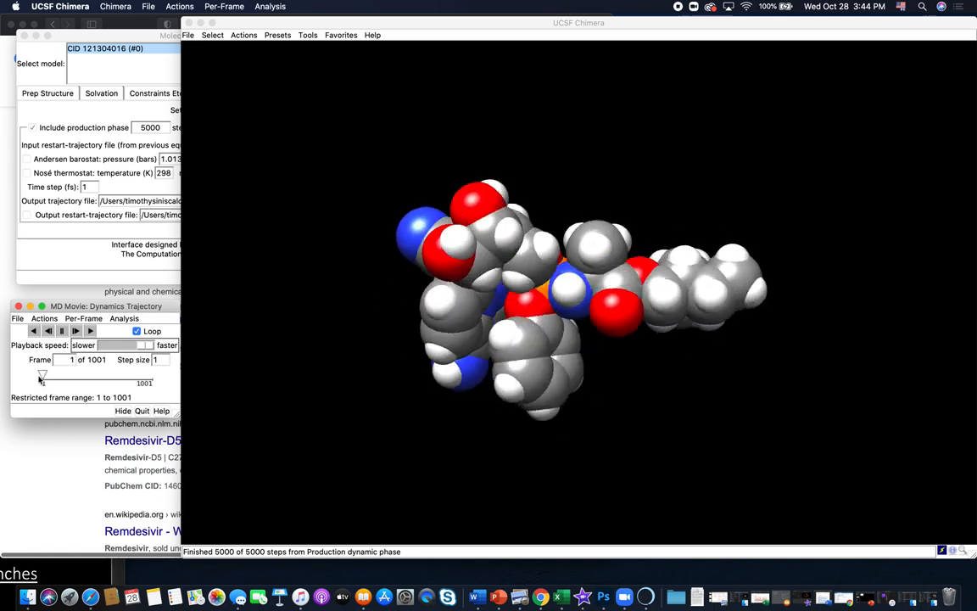
{"action": "left_click", "coordinate": [91, 330]}
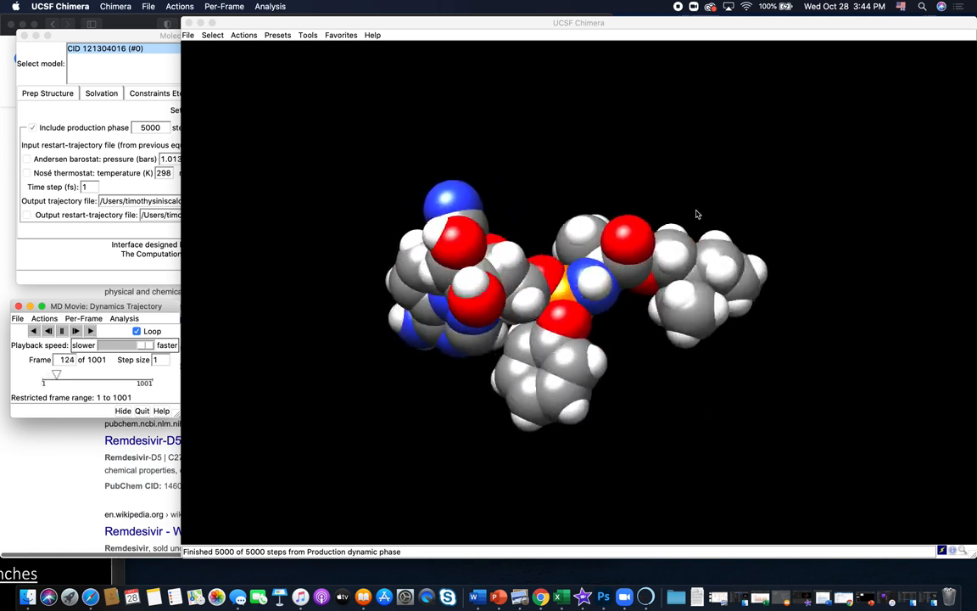
{"action": "left_click", "coordinate": [598, 179]}
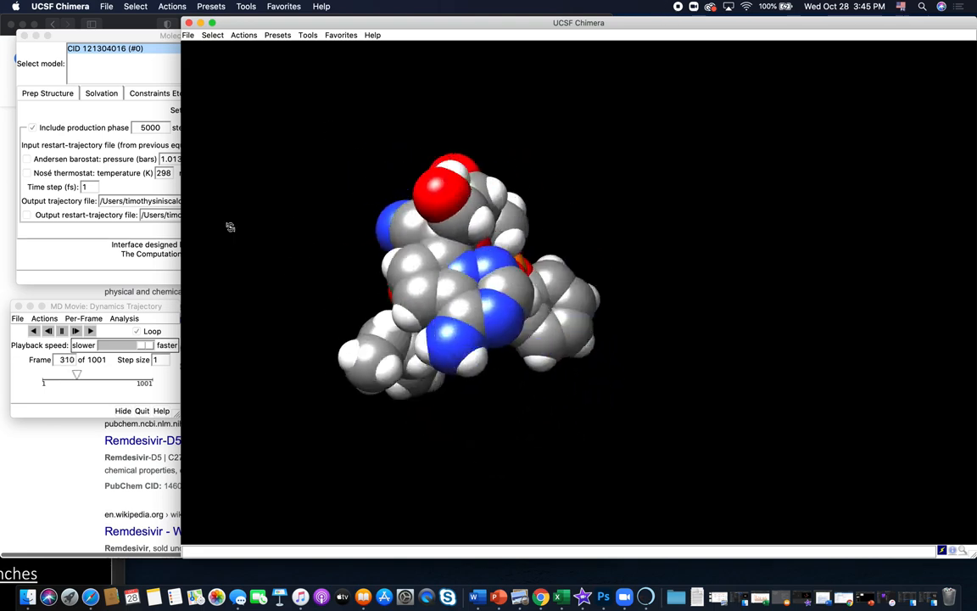
- Show the command line and try to spin the molecule with the command "rotate y +1"
{"action": "left_click", "coordinate": [308, 35]}
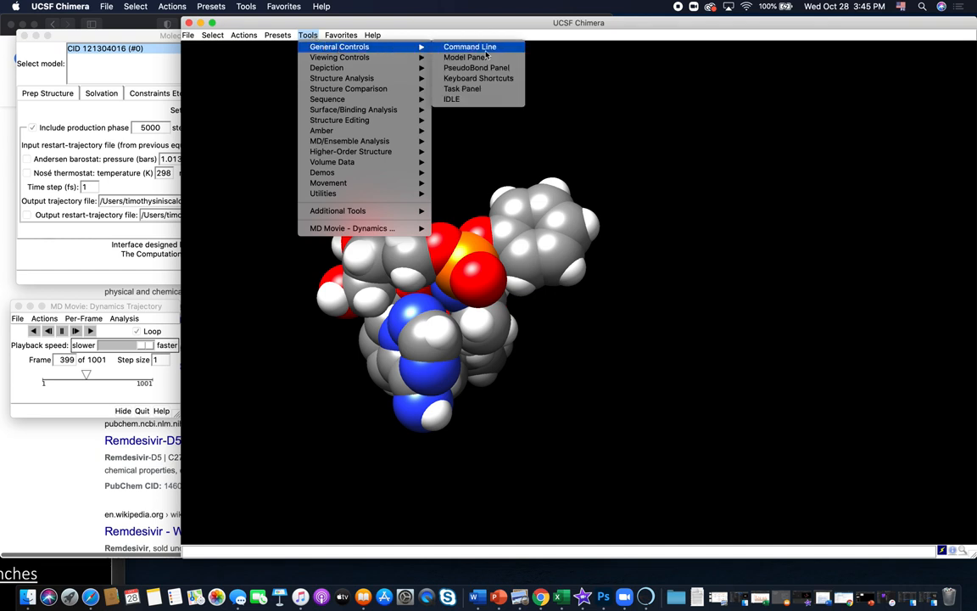
{"action": "left_click", "coordinate": [489, 53]}
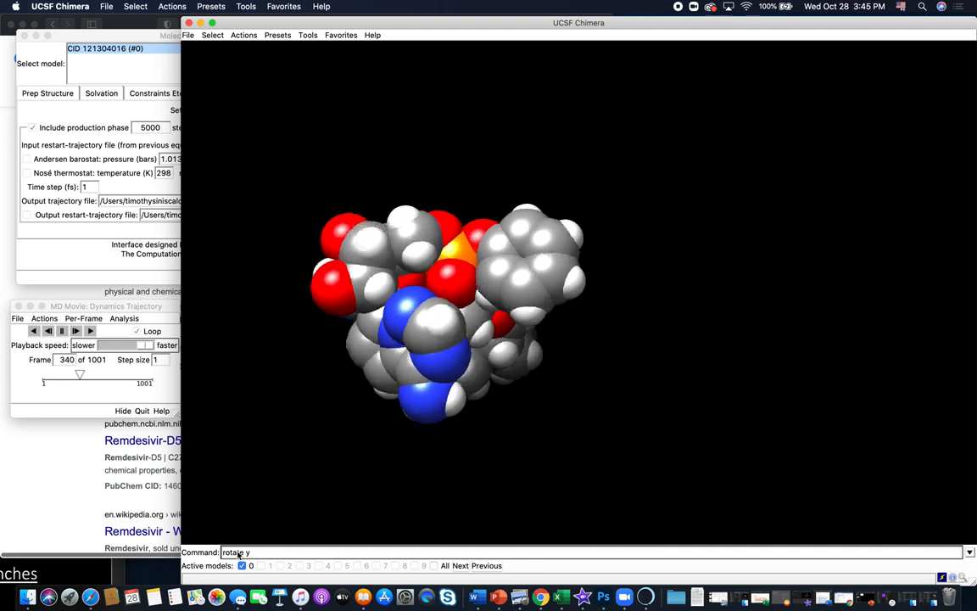
{"action": "type", "text": "+1"}
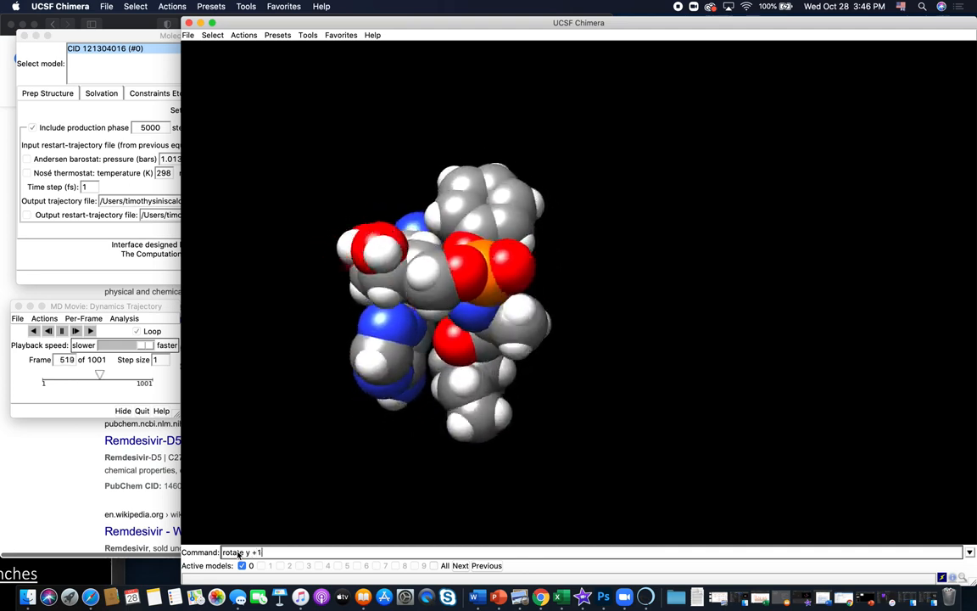
{"action": "key", "text": "Return"}
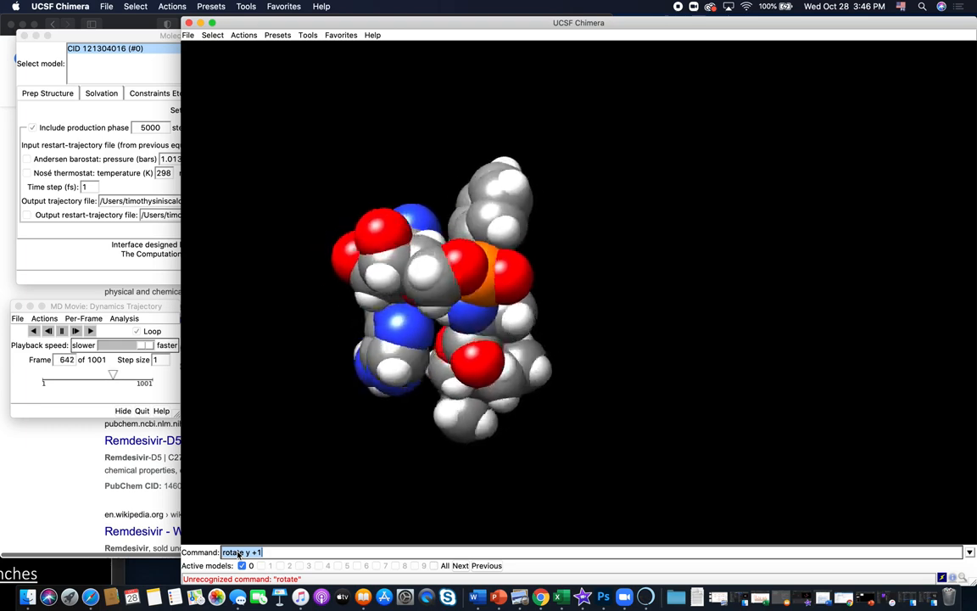
- Correct the command to "roll y +1" and run it to spin the molecule about the y axis
{"action": "left_click", "coordinate": [241, 552]}
{"action": "key", "text": "BackSpace"}
{"action": "key", "text": "BackSpace"}
{"action": "key", "text": "BackSpace"}
{"action": "key", "text": "BackSpace"}
{"action": "type", "text": "ll"}
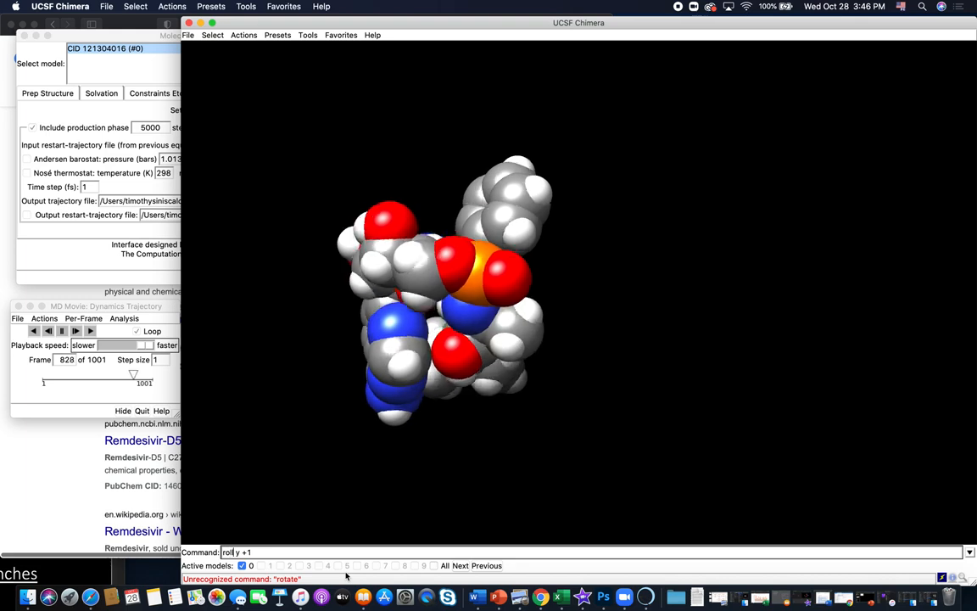
{"action": "key", "text": "Return"}
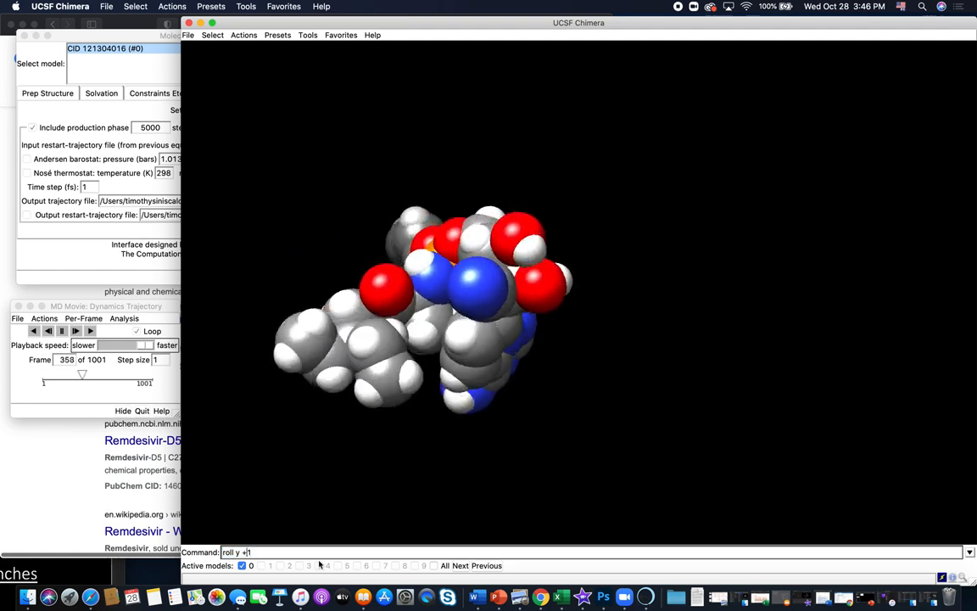
- Raise the roll angle to 2 by running the command "roll y +2"
{"action": "key", "text": "BackSpace"}
{"action": "type", "text": "2"}
{"action": "key", "text": "Return"}
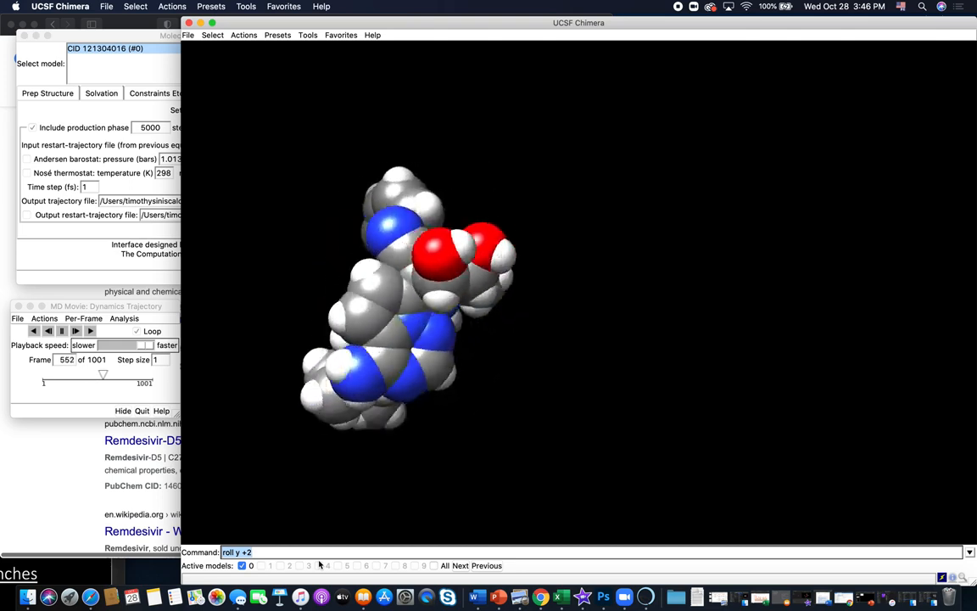
- Change the roll direction by running the command "roll y -2"
{"action": "key", "text": "Left"}
{"action": "key", "text": "BackSpace"}
{"action": "type", "text": "-"}
{"action": "key", "text": "Return"}
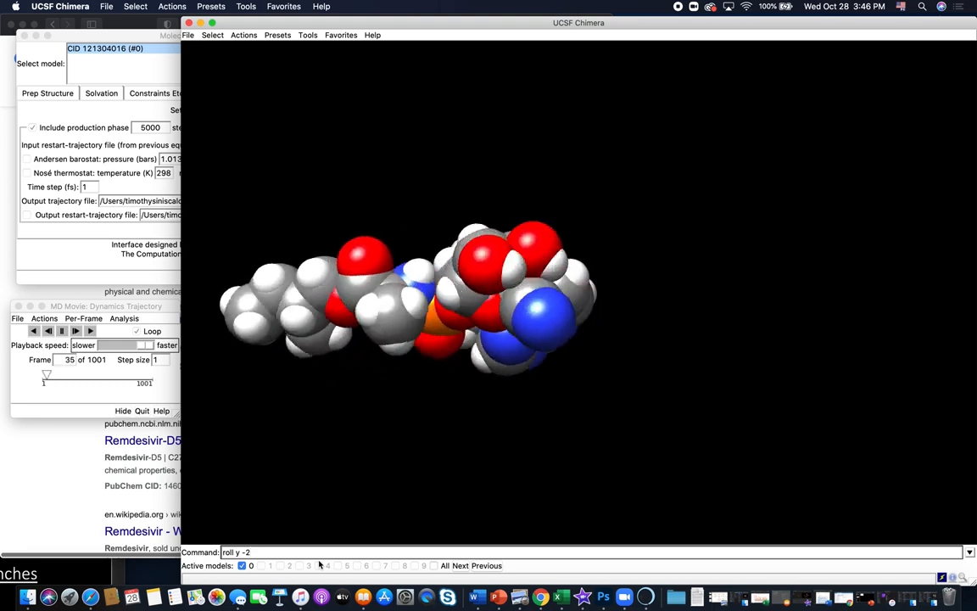
- Shorten the command to "roll y" by removing its angle value
{"action": "key", "text": "BackSpace"}
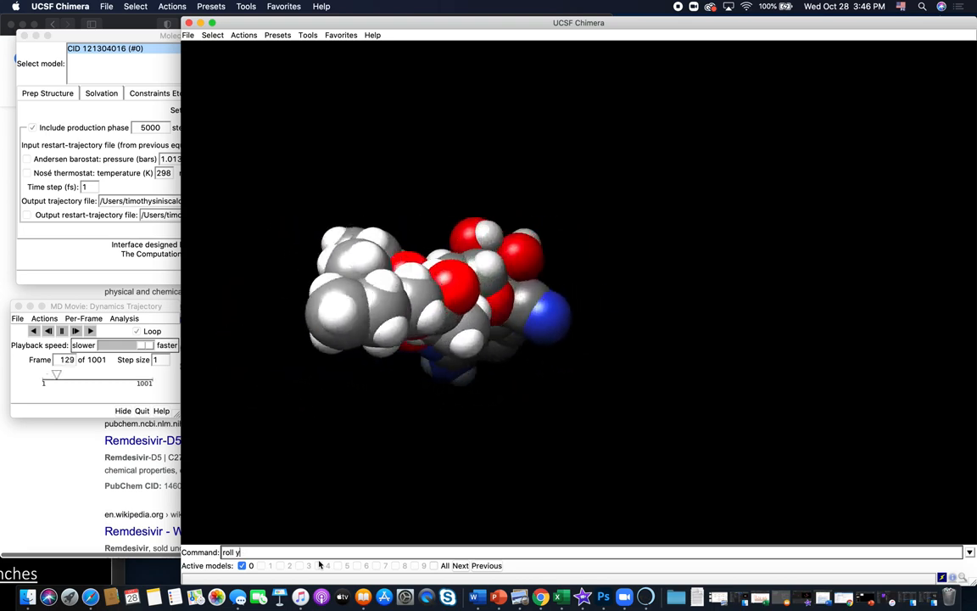